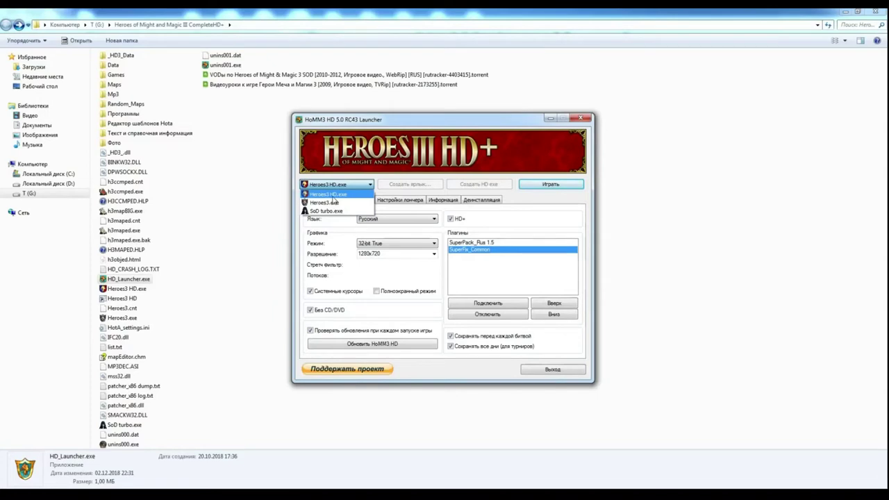
- Select Heroes3.exe as the executable the launcher starts
left_click(332, 196)
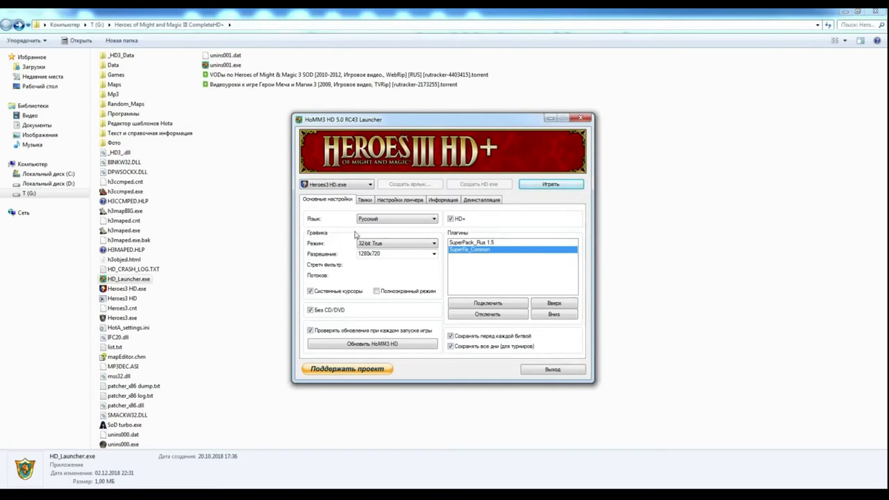
left_click(336, 184)
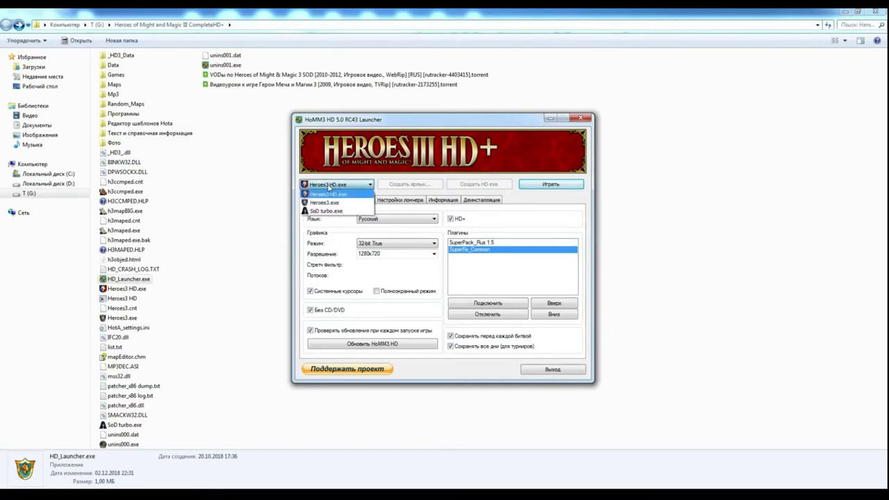
left_click(342, 186)
left_click(340, 185)
left_click(335, 202)
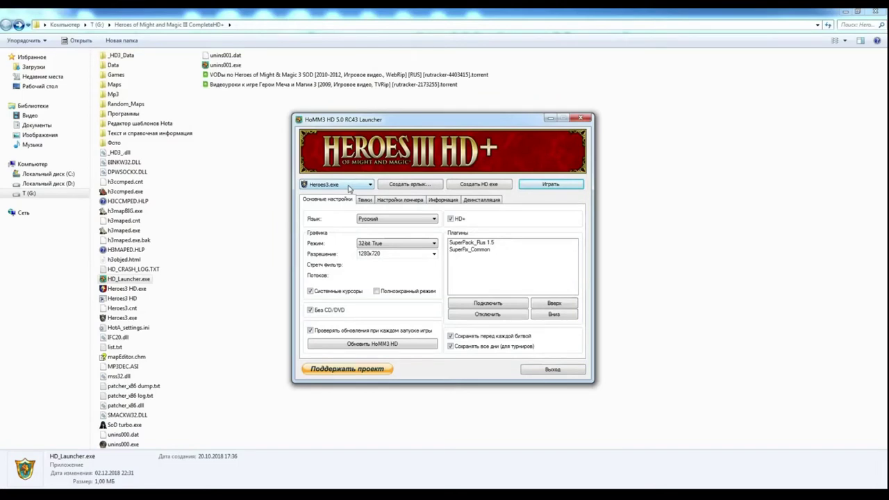
- Try SoD turbo.exe and Heroes3 HD.exe as the game executable, and return to Heroes3.exe
left_click(349, 187)
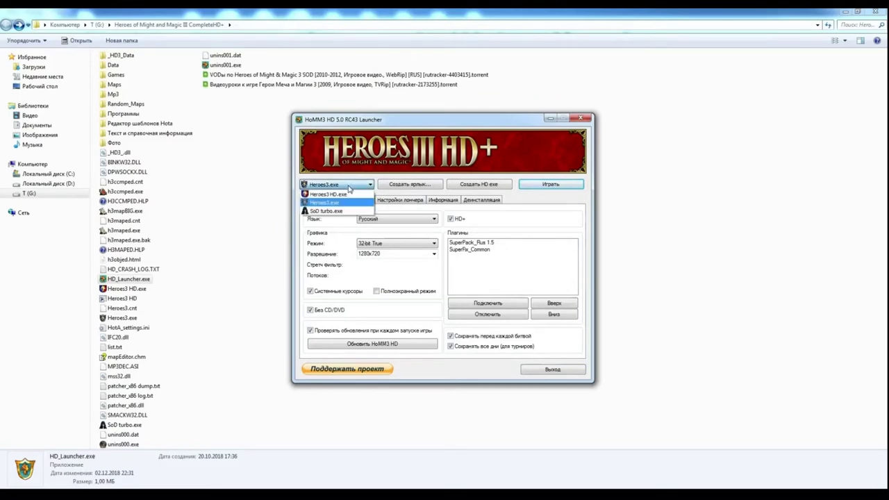
left_click(326, 211)
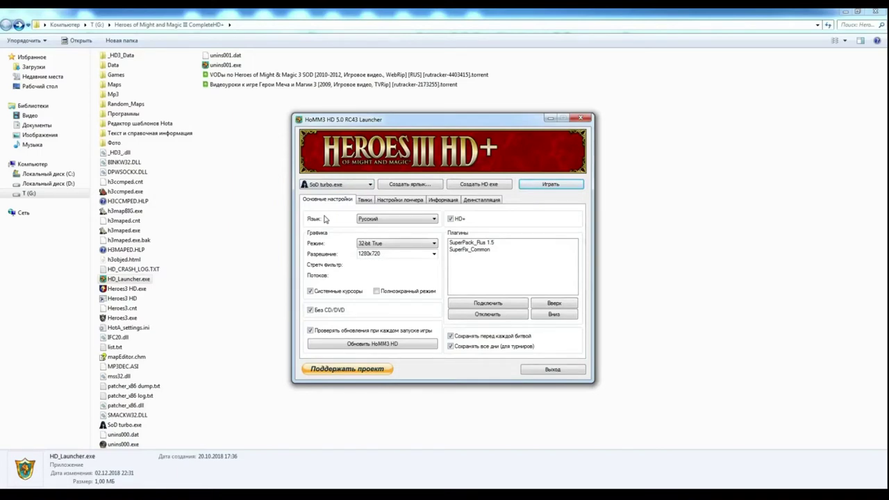
left_click(326, 186)
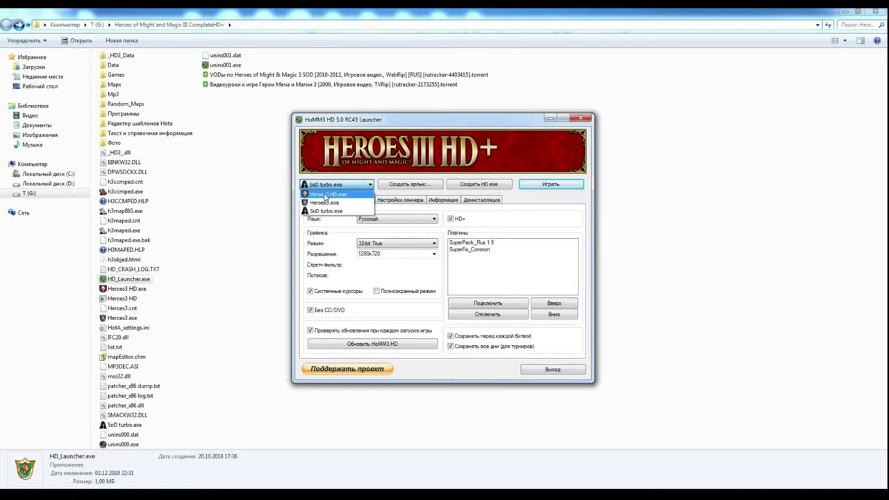
left_click(326, 194)
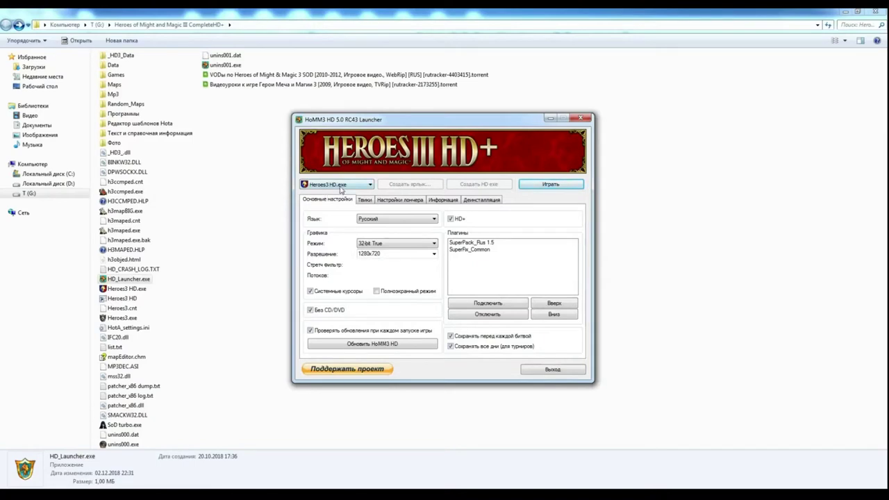
left_click(342, 186)
left_click(325, 211)
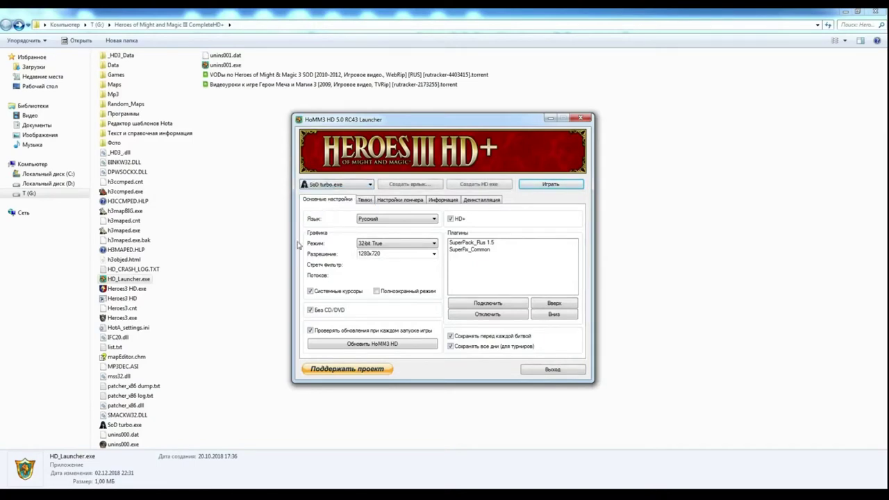
left_click(336, 188)
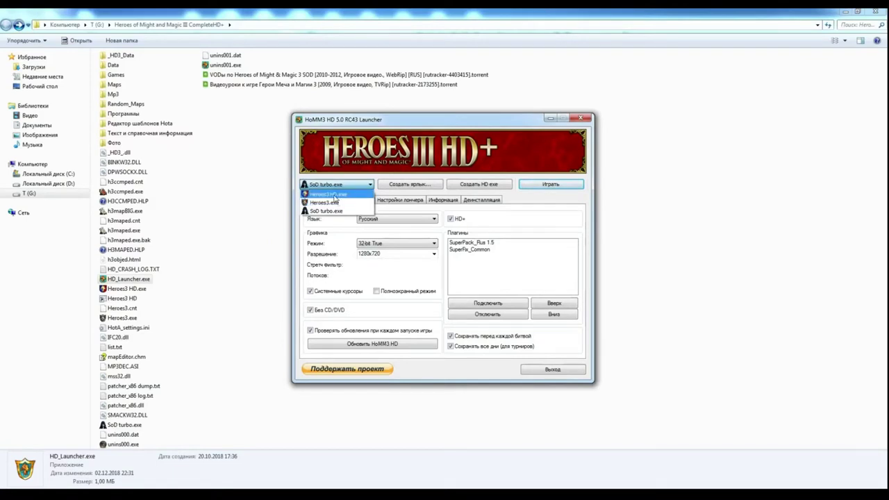
left_click(321, 202)
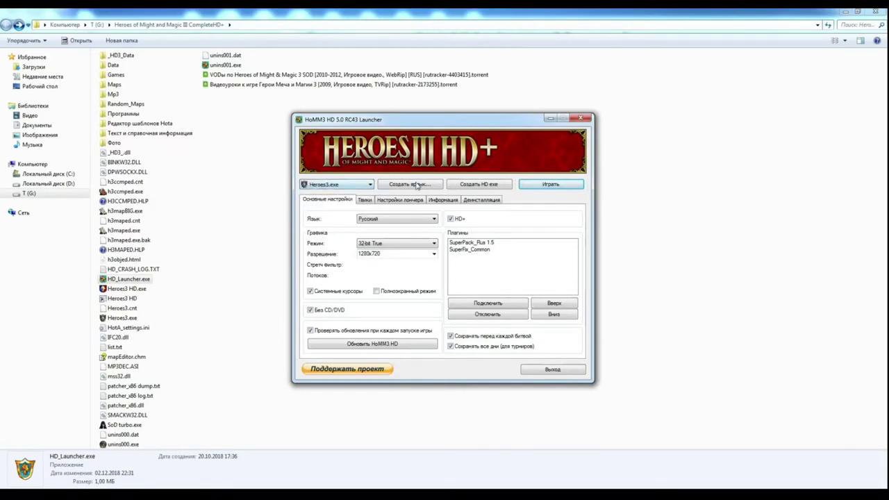
- Inspect the save dialog for creating an HD exe and the list of interface languages, leaving both without changes
left_click(469, 185)
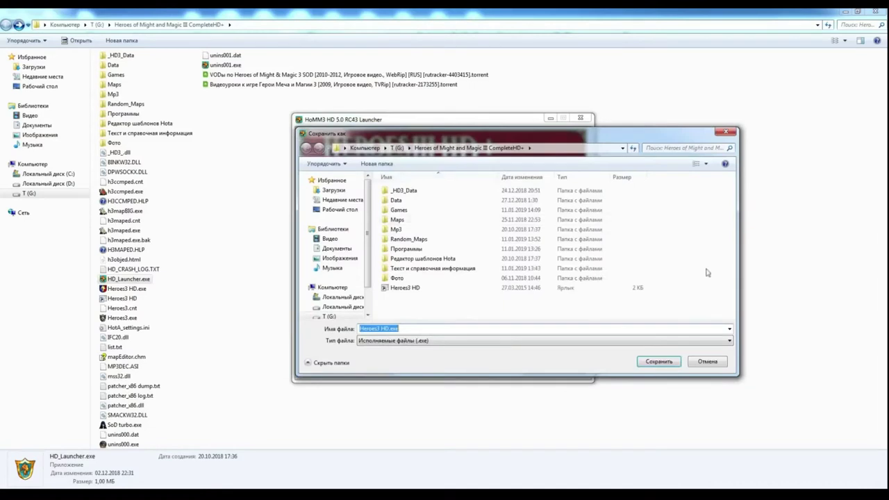
left_click(709, 366)
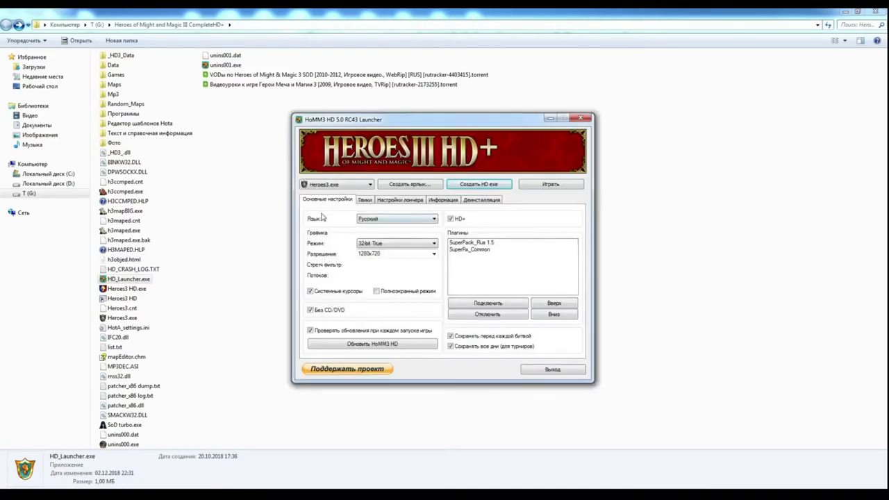
left_click(394, 220)
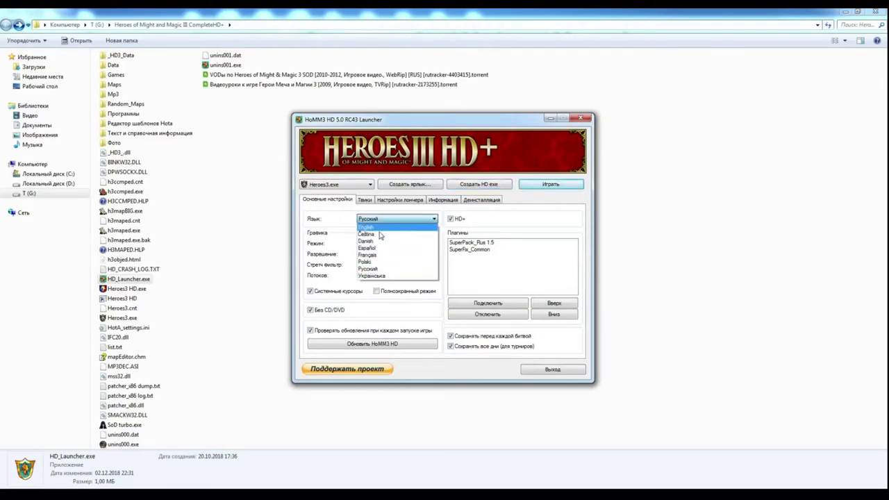
left_click(324, 211)
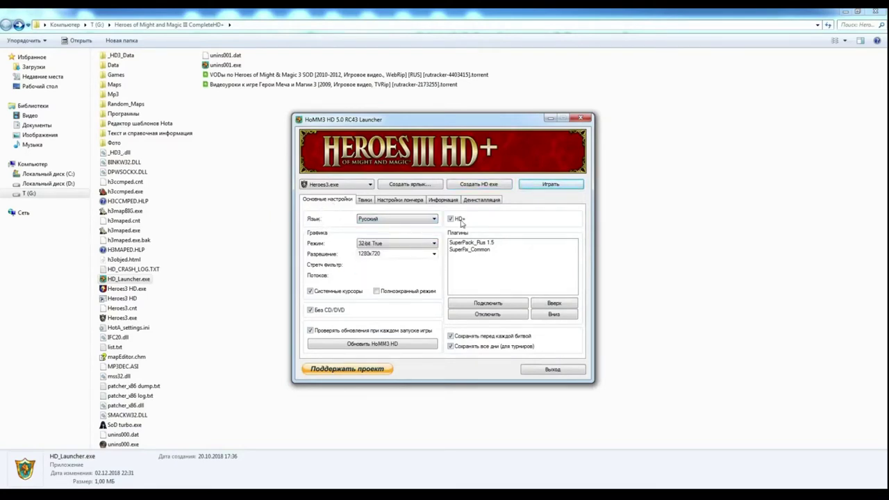
- Set the graphics mode to 32-bit True and launch the game
left_click(398, 246)
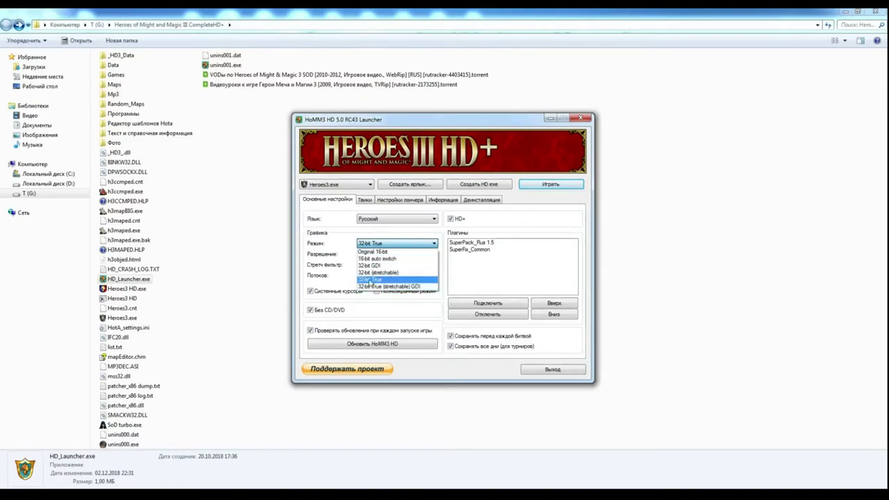
left_click(369, 279)
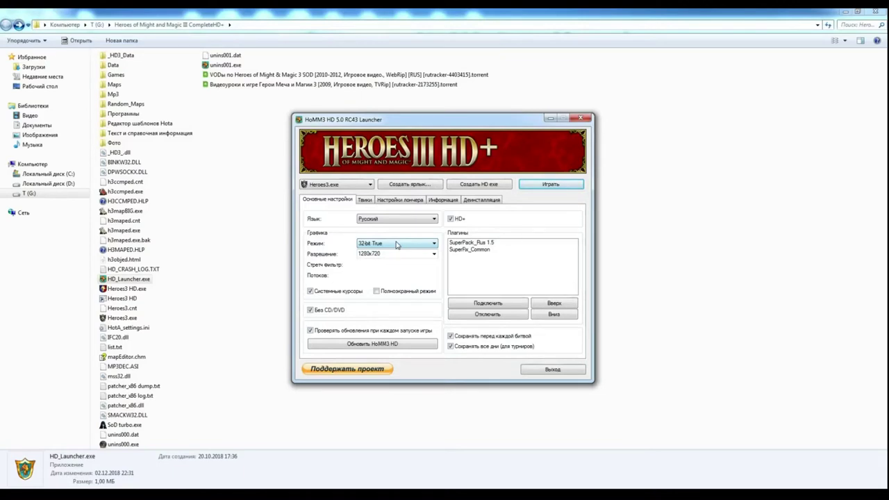
left_click(548, 185)
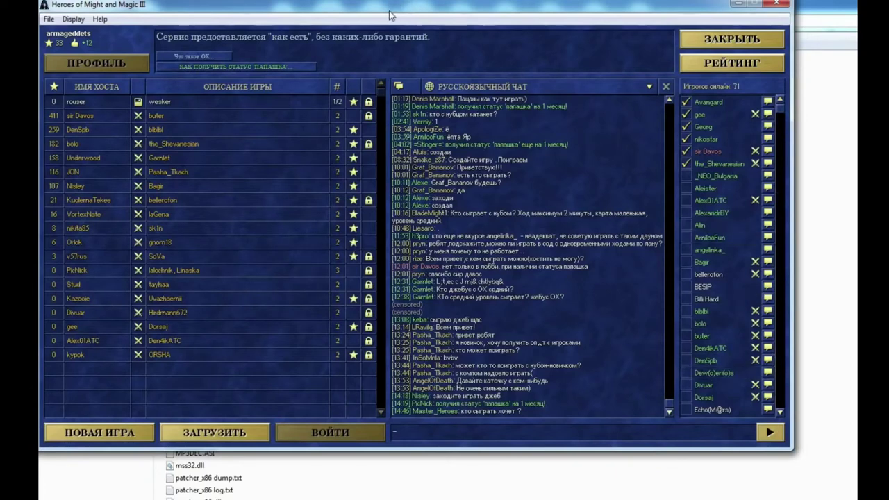
- Move the game window around the desktop, check its display options and draft a one-word message in the lobby chat
left_click_drag(393, 9, 415, 16)
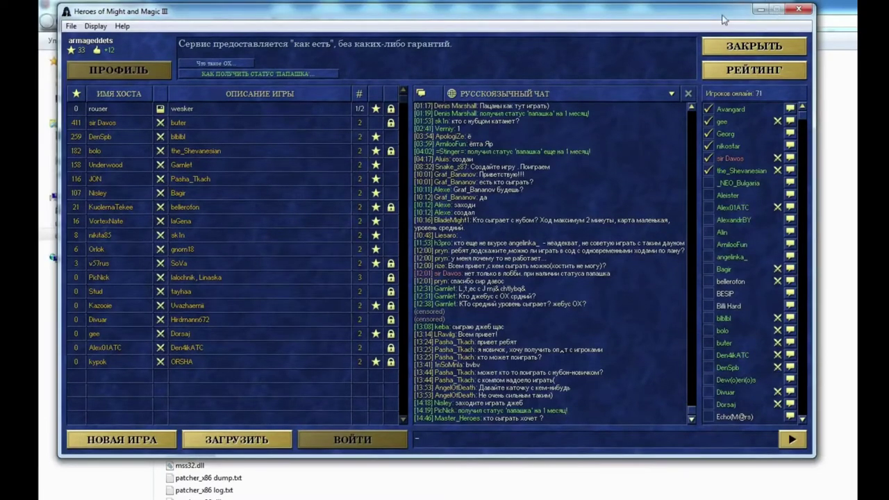
left_click(94, 26)
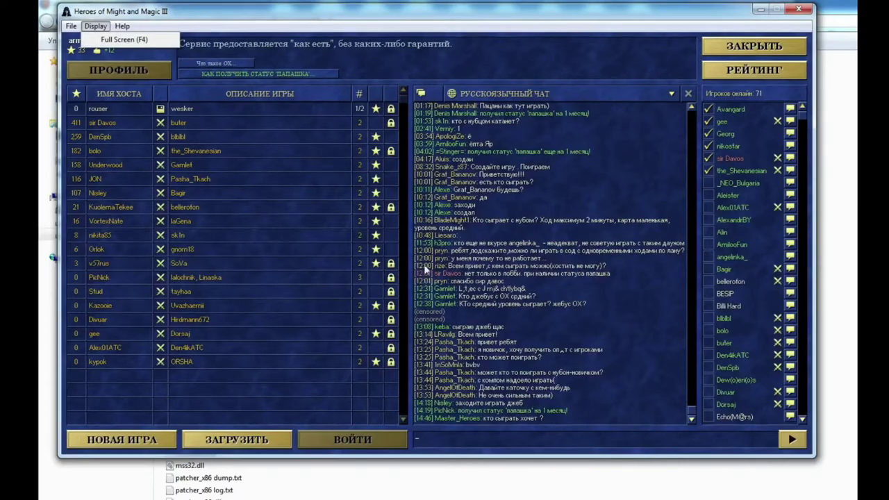
left_click(585, 314)
type("Konan")
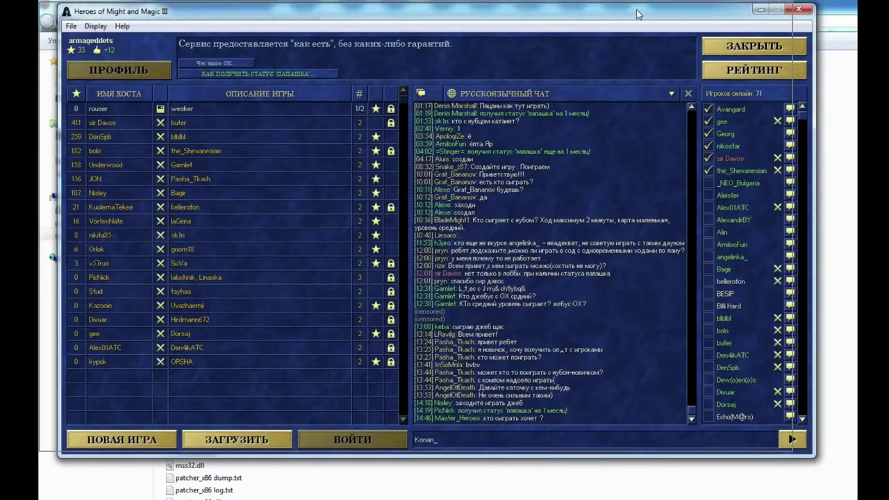
left_click_drag(640, 19, 616, 14)
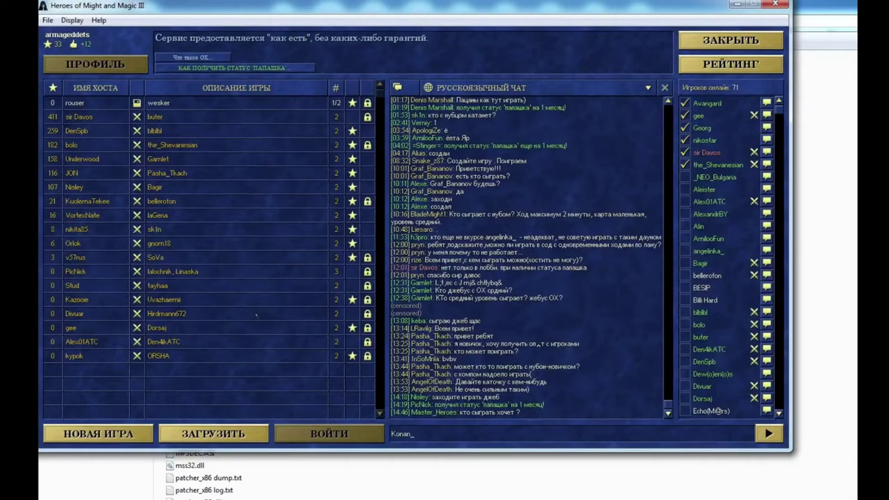
- Close the running game, confirm the exit and reopen HD_Launcher.exe from the game folder
left_click(775, 5)
left_click(485, 259)
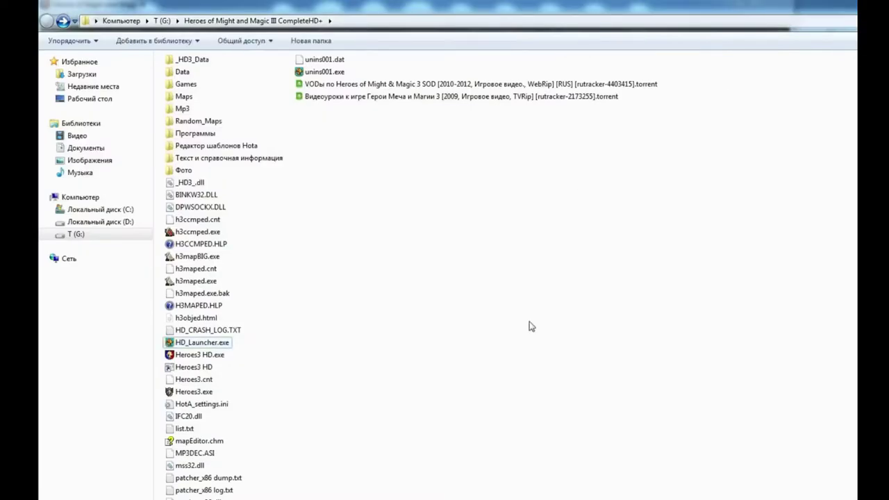
double_click(197, 345)
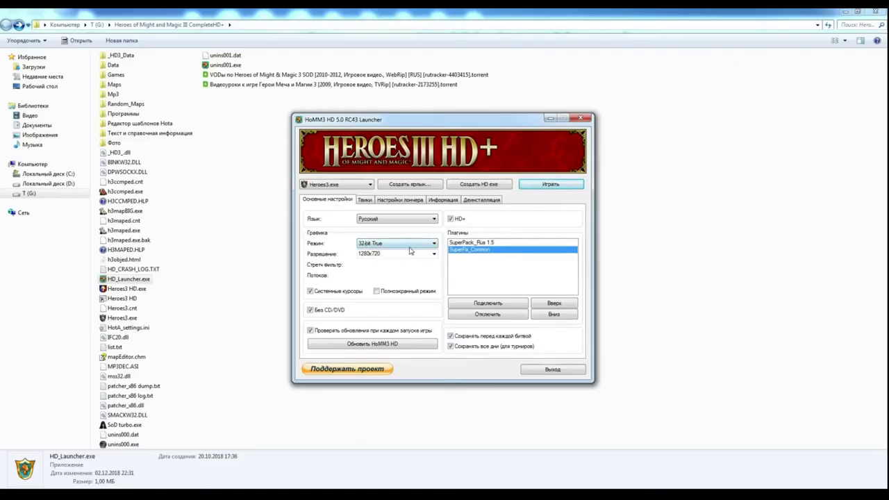
- Set the graphics mode to 32-bit True (stretchable) GDI and launch the game
left_click(411, 245)
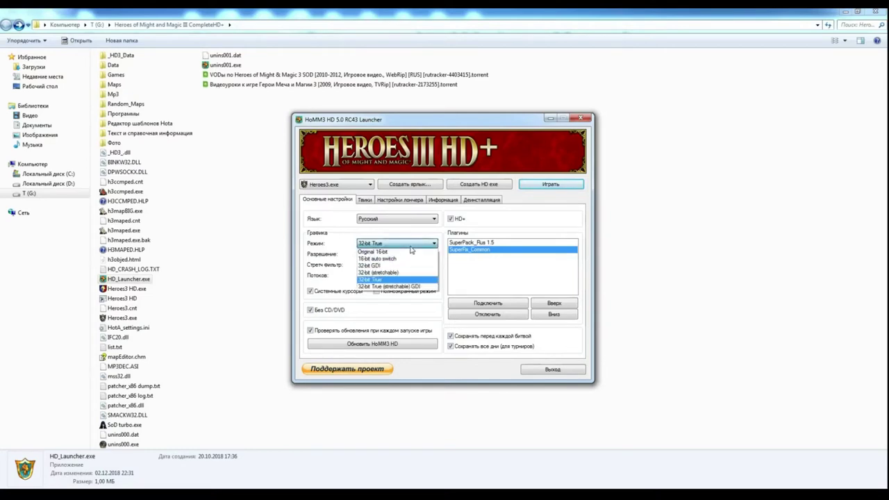
left_click(381, 287)
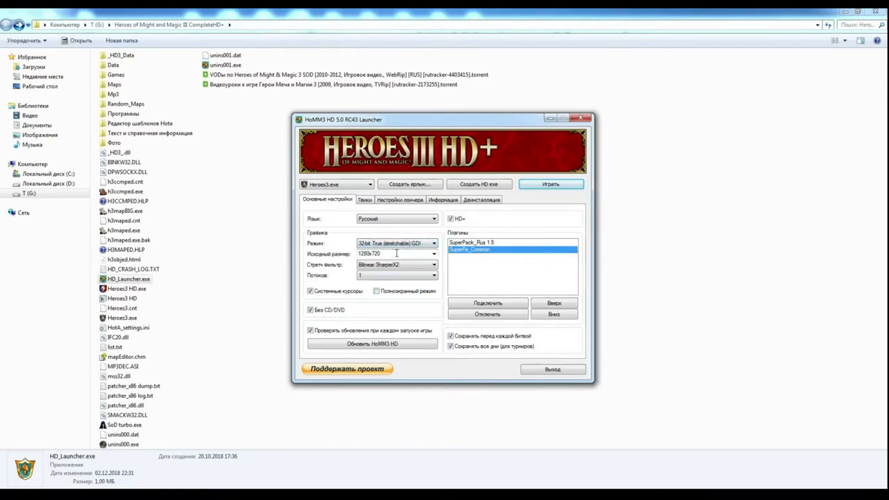
left_click(553, 184)
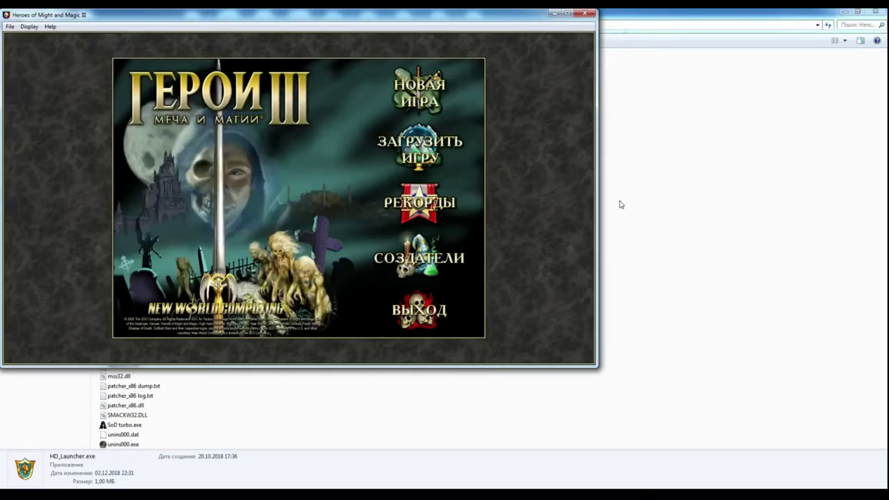
- Stretch the game window to a larger width and height, and exit the game from its main menu
left_click_drag(595, 205, 764, 205)
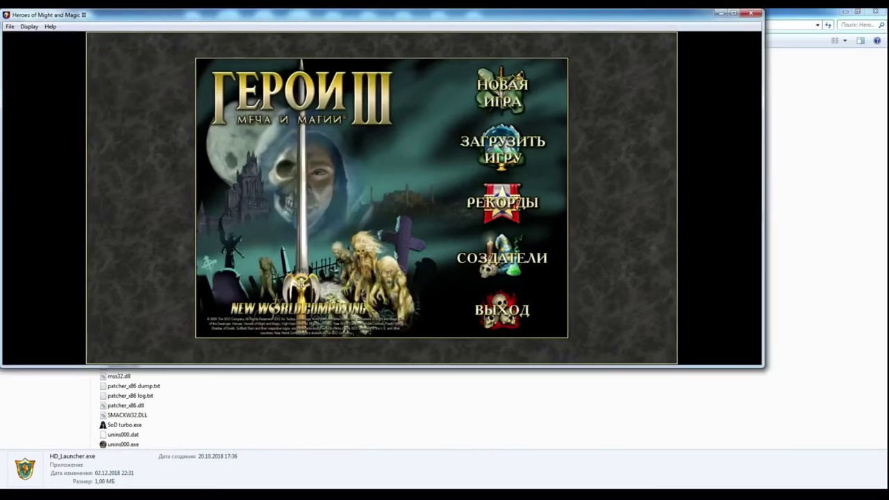
left_click_drag(372, 366, 375, 472)
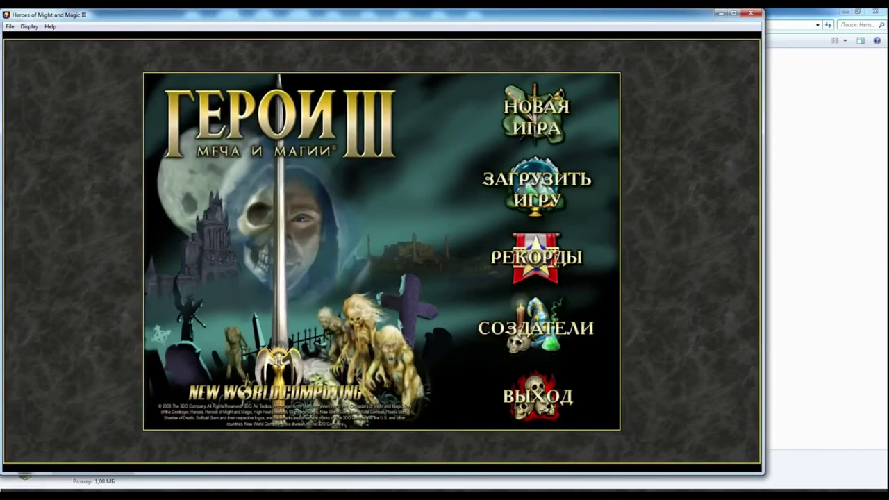
left_click(536, 394)
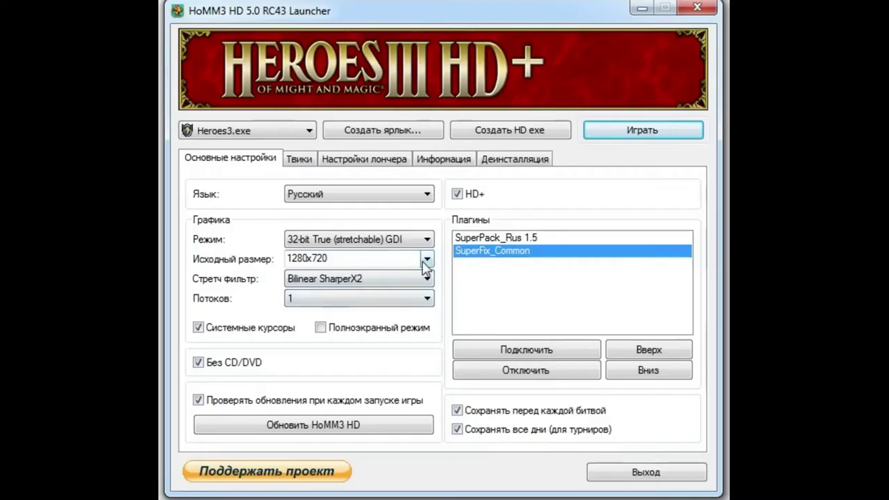
- Enter a custom source size of 1700x800 for the game's graphics and launch the game with it
left_click(426, 259)
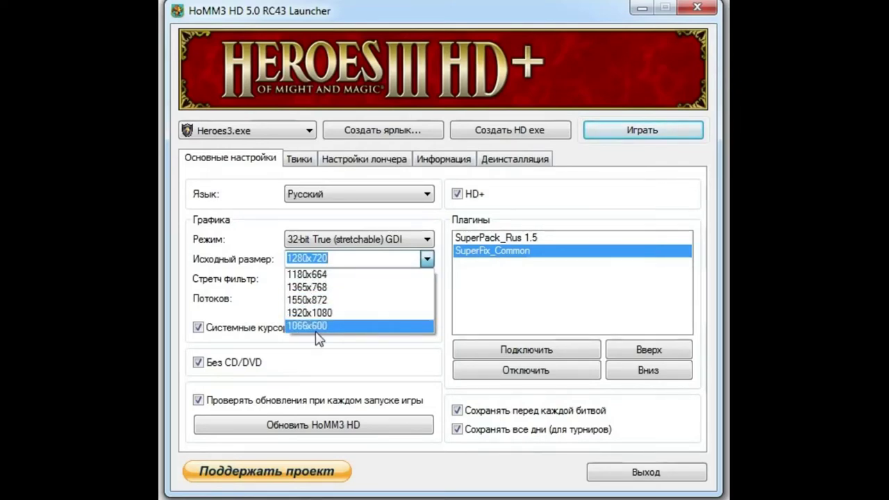
left_click(349, 261)
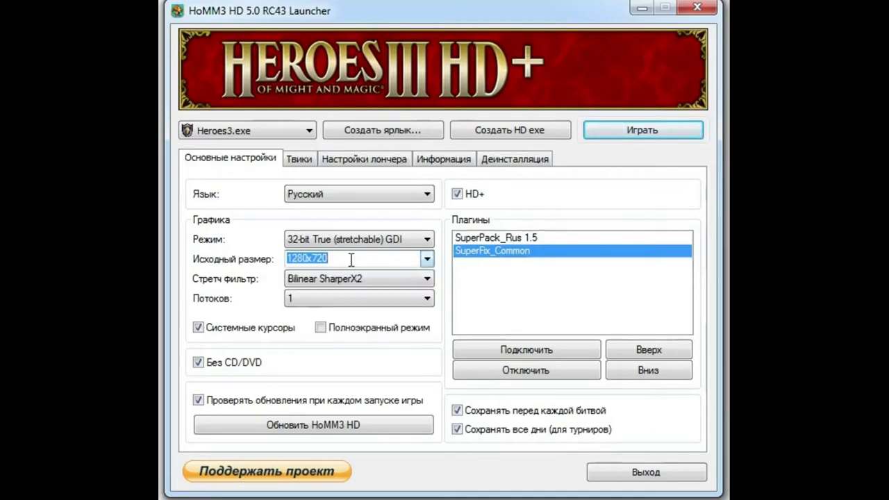
left_click(344, 258)
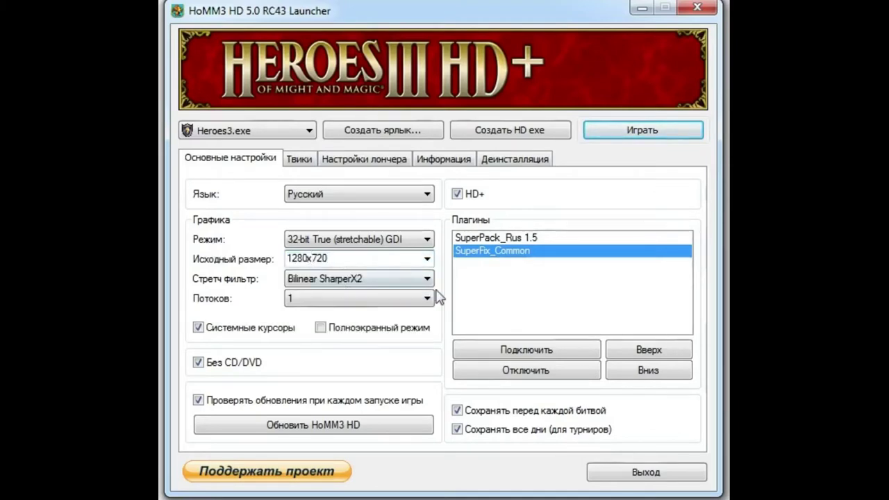
key("BackSpace")
key("BackSpace")
key("BackSpace")
type("700")
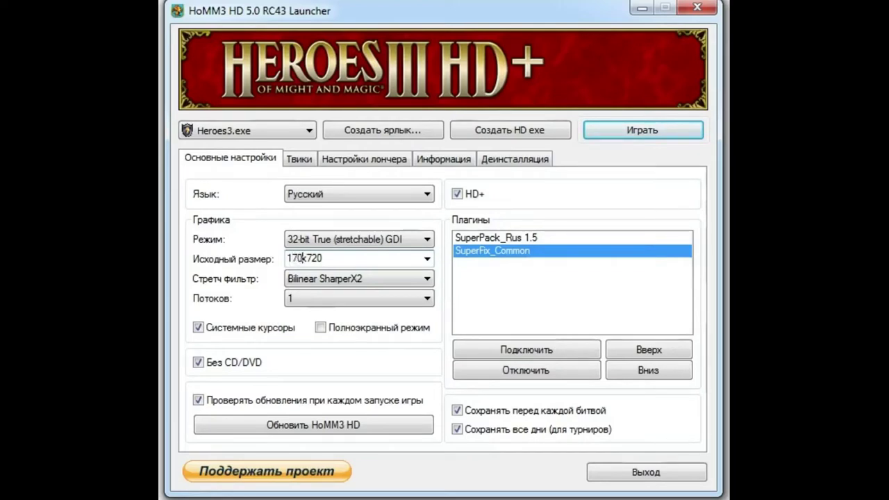
left_click(311, 258)
key("Delete")
key("Delete")
key("Delete")
type("800")
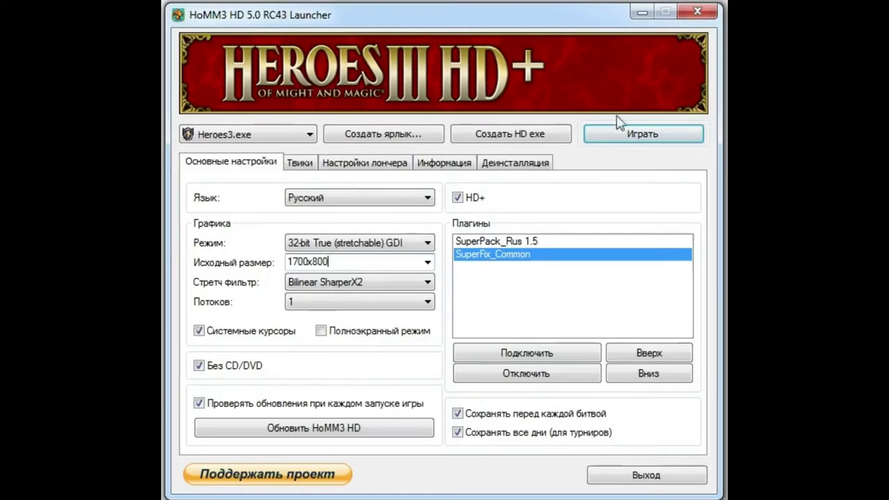
left_click(605, 134)
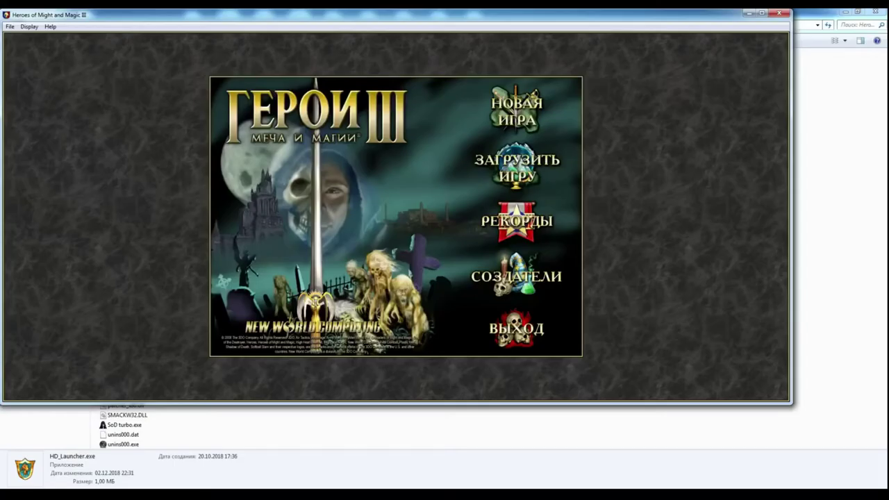
- Start a new single-player game from the main menu and proceed to the adventure map
left_click(516, 111)
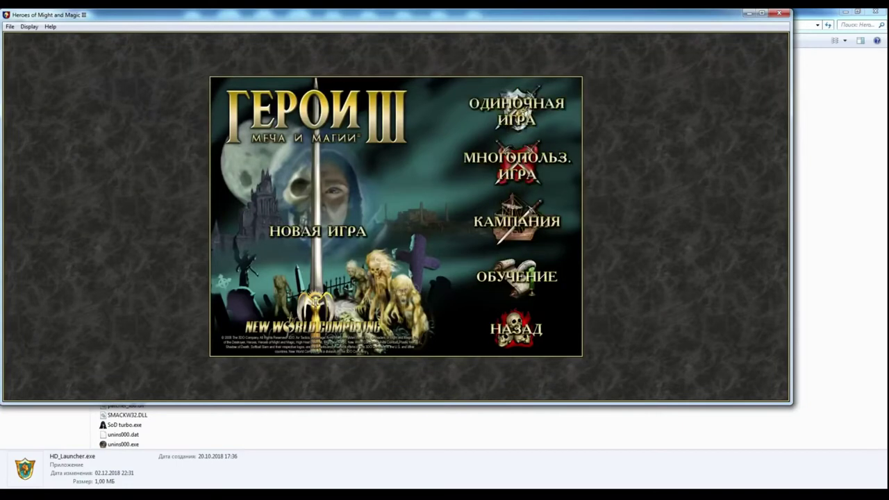
left_click(519, 109)
left_click(455, 130)
left_click(447, 335)
left_click(451, 264)
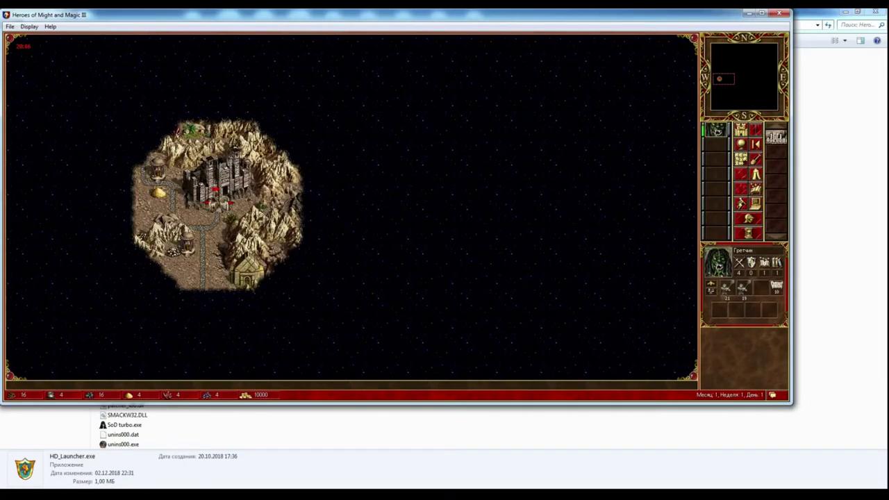
- Scroll around the adventure map out to its borders to examine how the 1700x800 source size displays the map area
key("Right")
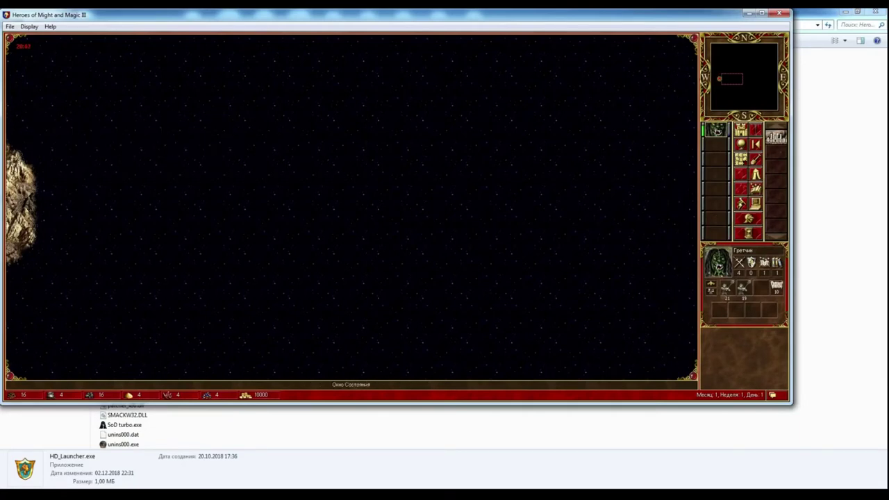
key("Left")
key("Down")
key("Up")
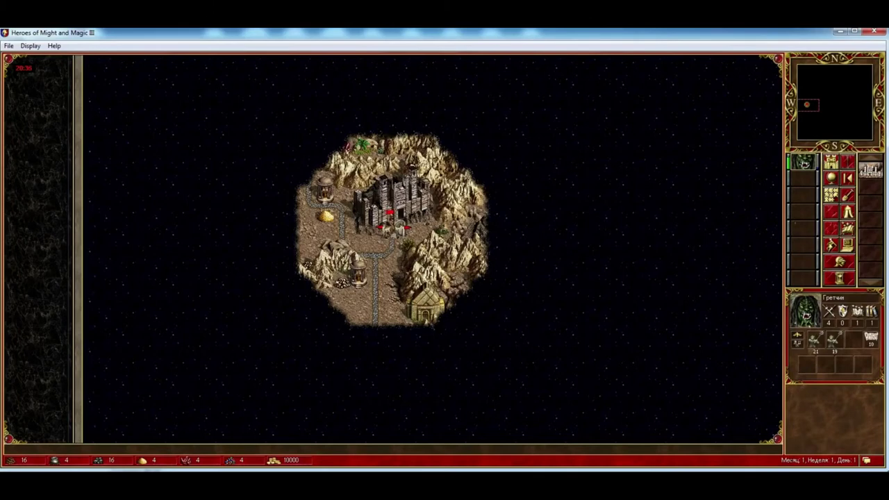
key("Down")
key("Left")
key("Up")
key("Right")
key("Left")
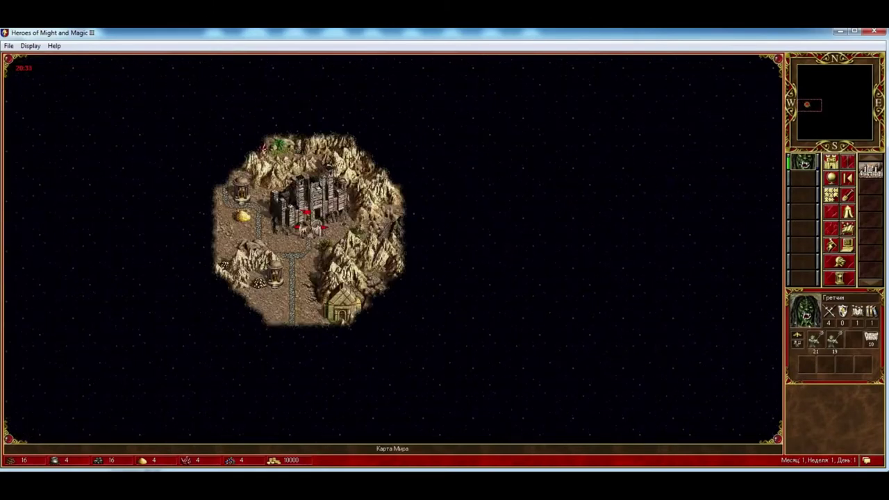
key("Left")
key("Up")
key("Right")
key("Down")
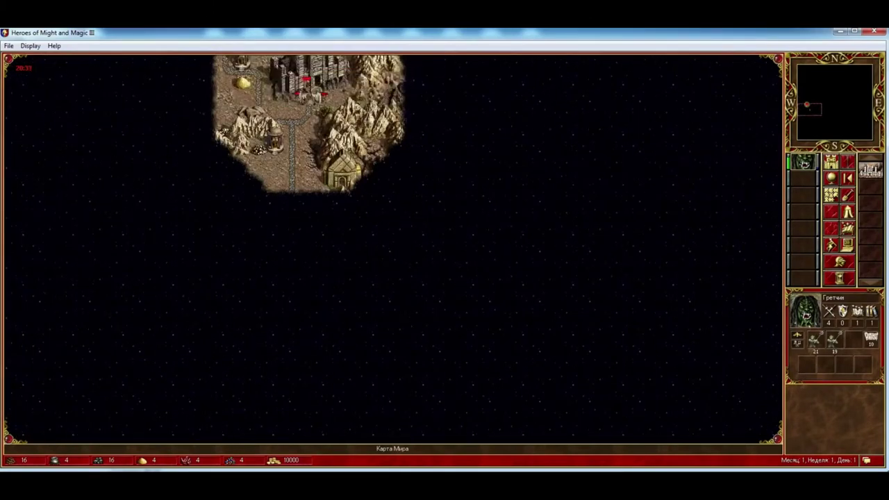
key("Left")
key("Up")
key("Up")
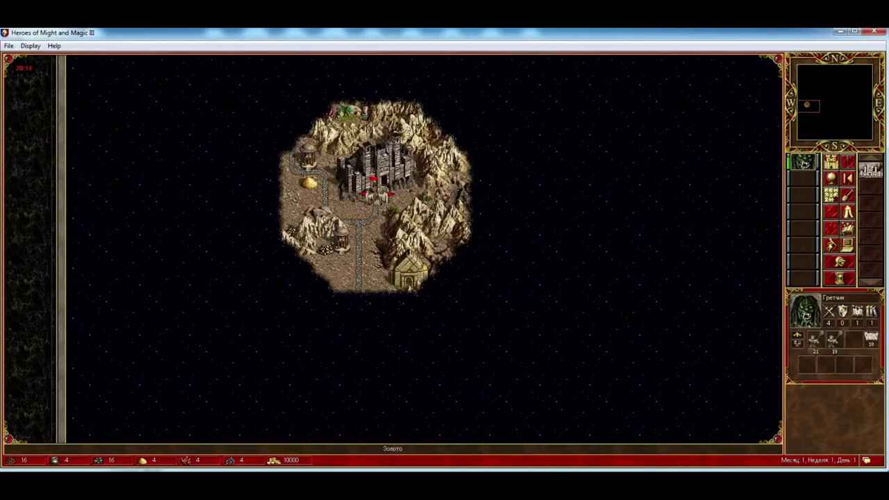
key("Left")
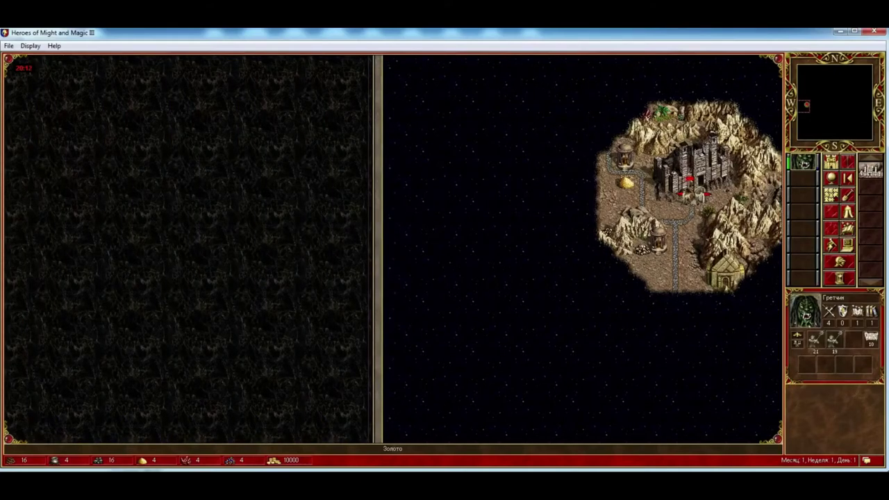
key("Up")
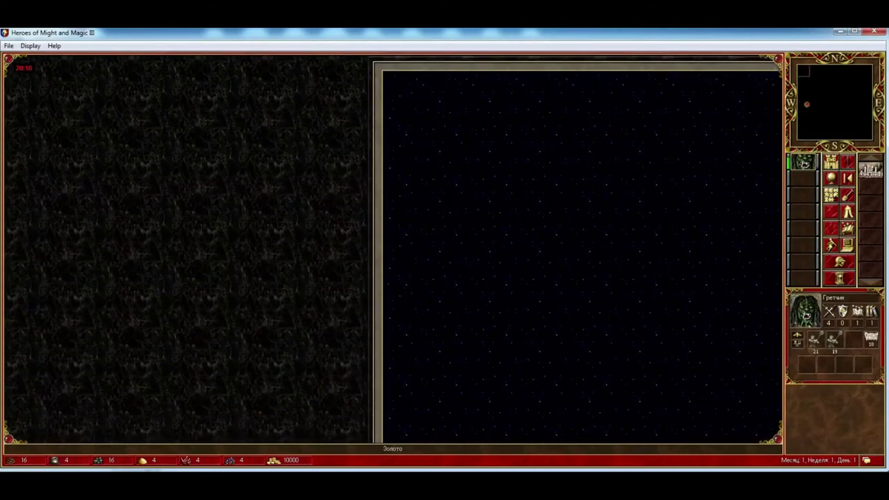
key("Down")
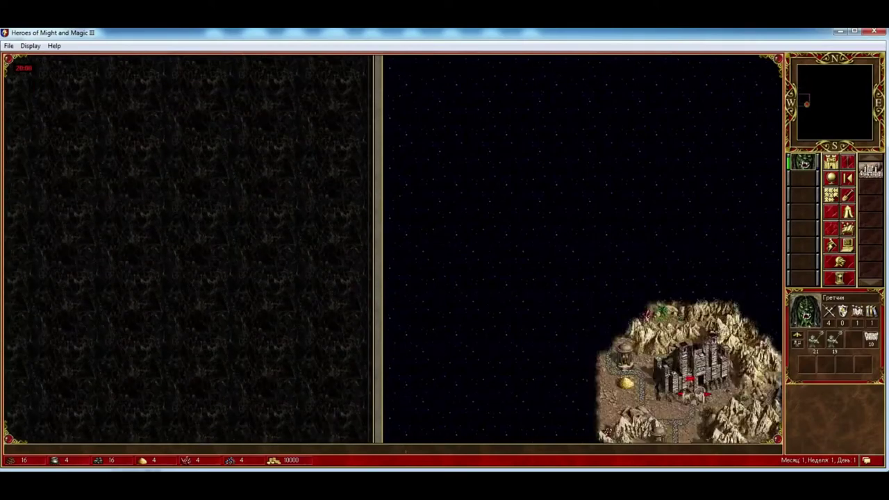
key("Right")
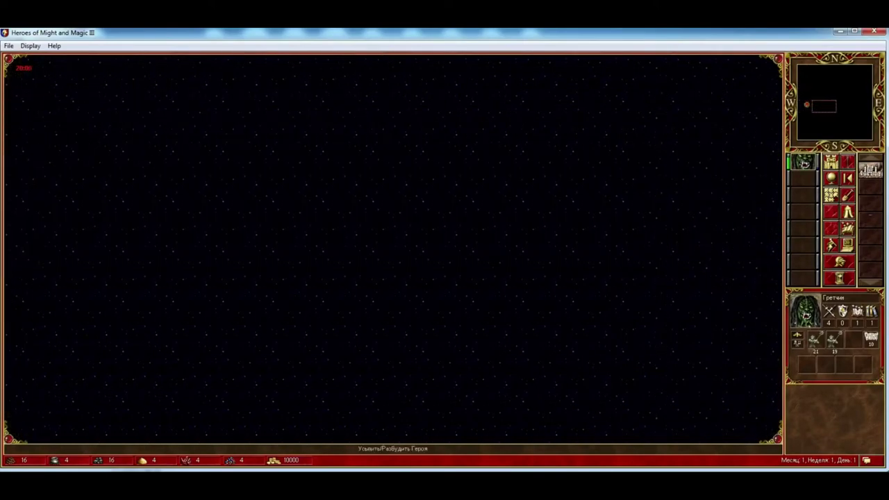
key("Left")
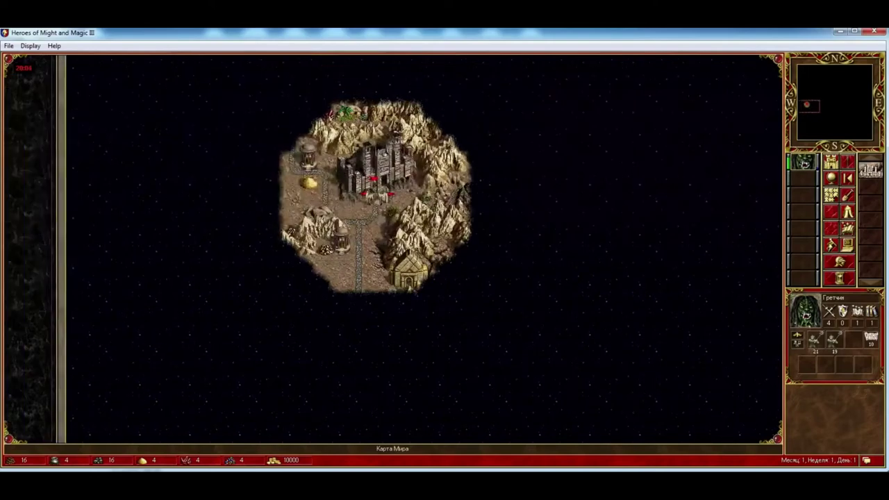
key("Down")
key("Right")
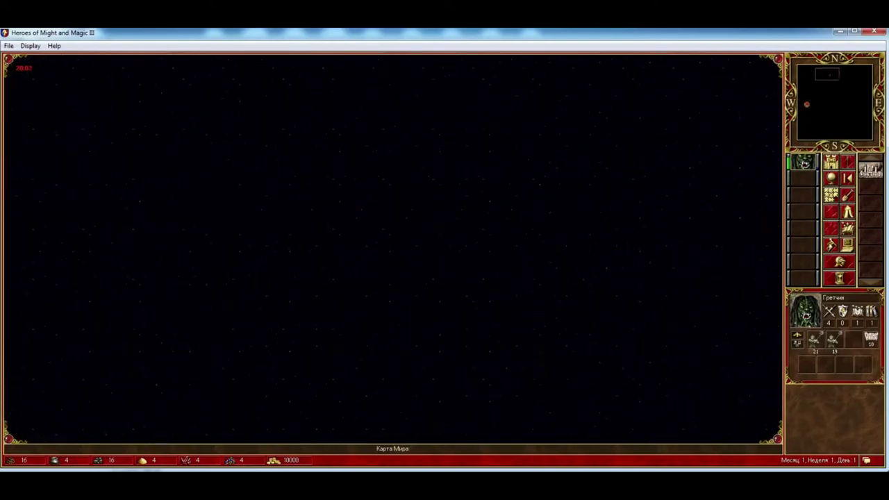
key("Up")
key("Left")
key("Down")
key("Down")
key("Right")
key("Up")
key("Left")
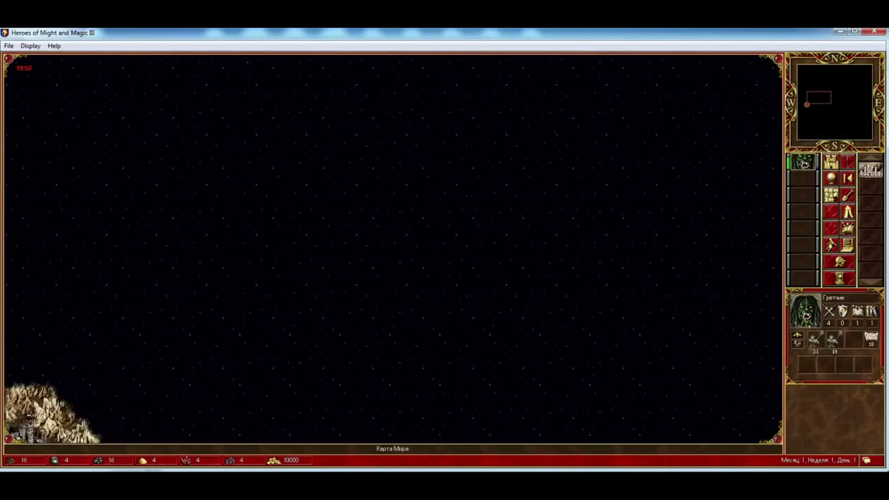
key("Up")
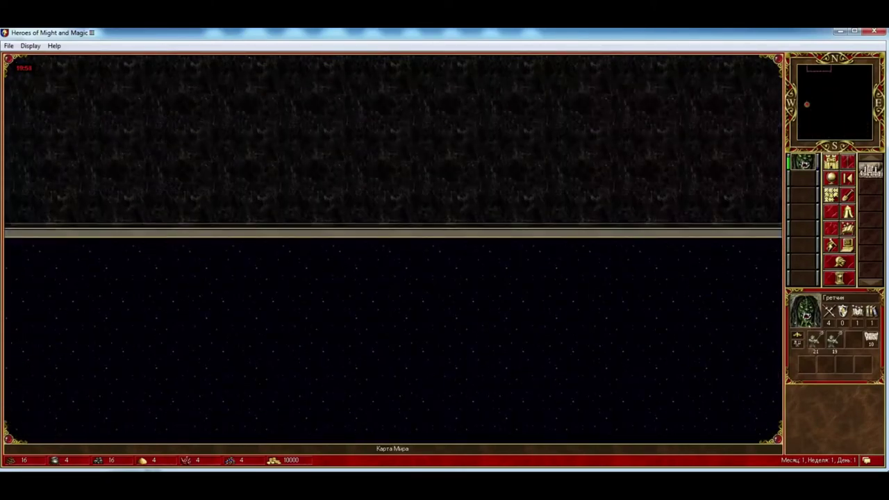
key("Down")
key("Left")
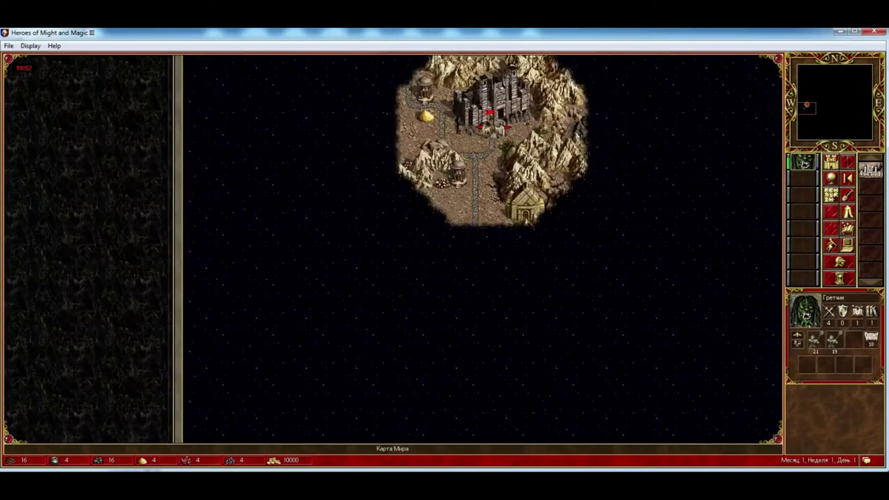
- Close the running game and confirm the exit
left_click(873, 32)
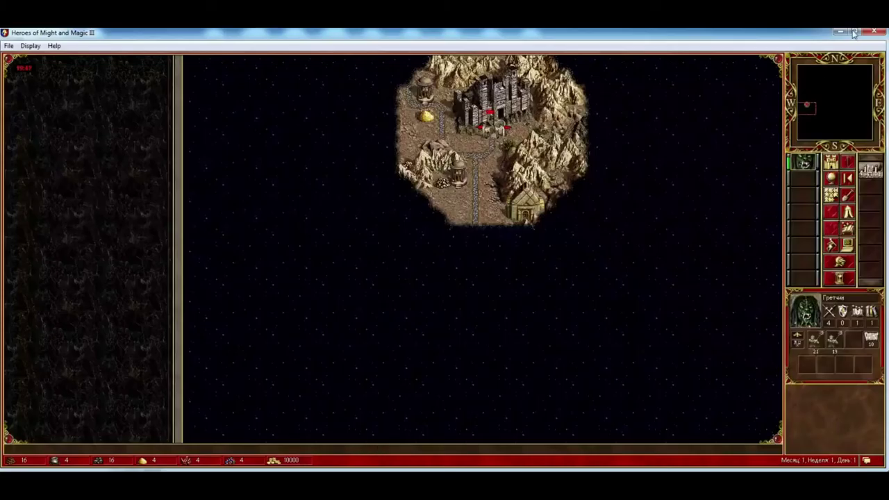
left_click(873, 31)
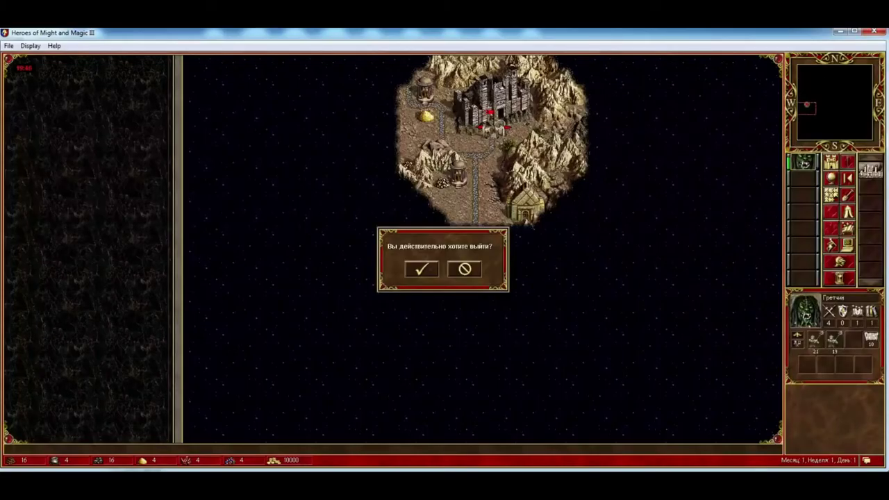
key("Return")
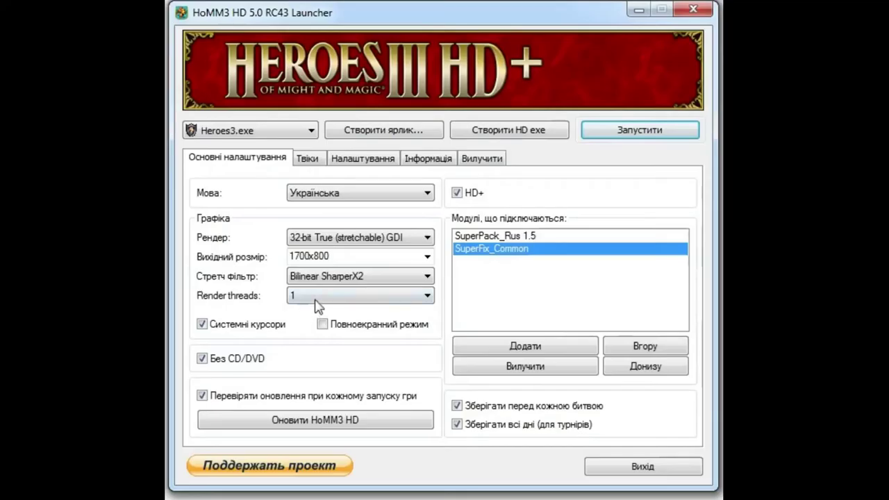
- View the available render thread counts in the launcher's graphics settings, keeping 1 thread
left_click(314, 295)
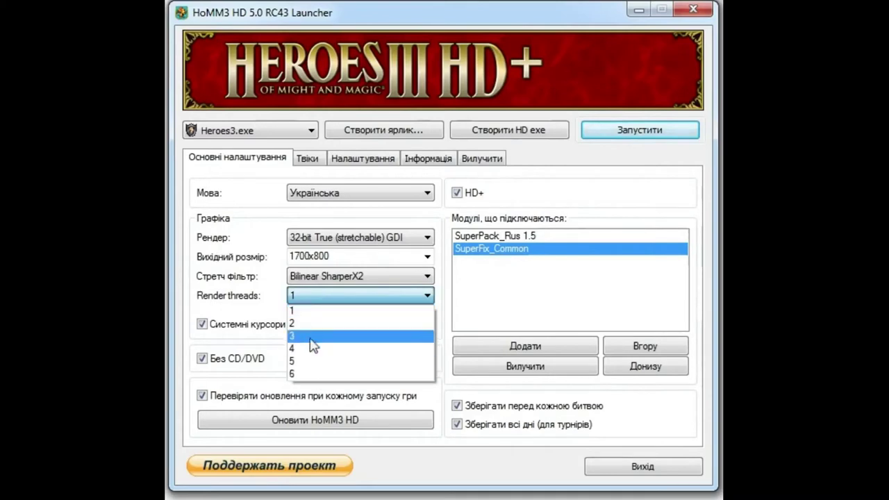
left_click(205, 309)
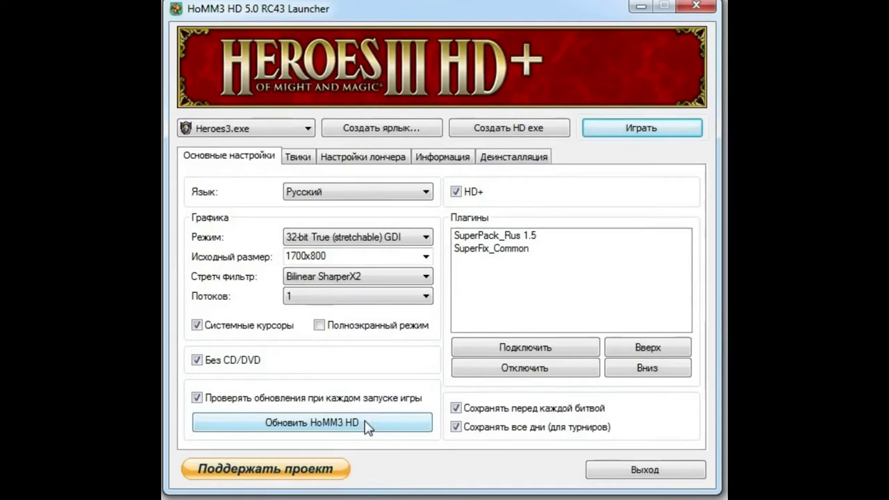
- Enable full-screen mode in the graphics settings and launch the game
left_click(318, 327)
left_click(319, 327)
left_click(318, 326)
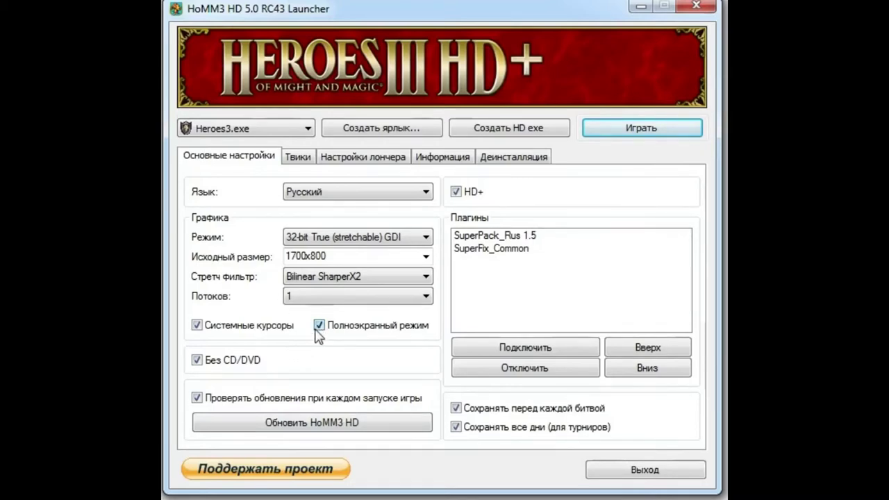
left_click(614, 139)
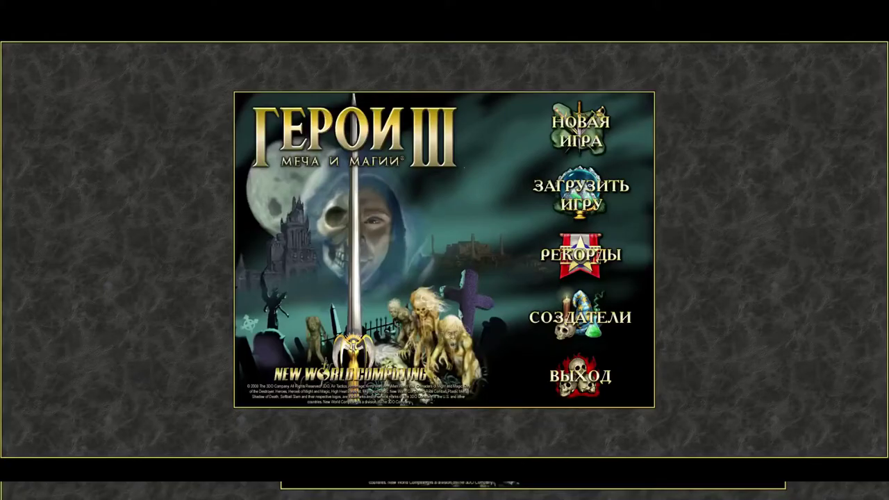
- Exit the game from its main menu, confirm, and reopen HD_Launcher.exe from the game folder
left_click(580, 376)
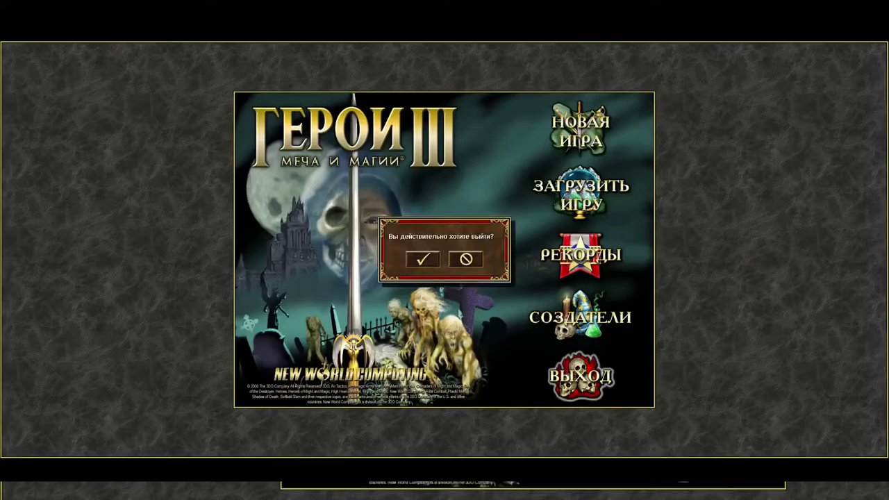
left_click(420, 257)
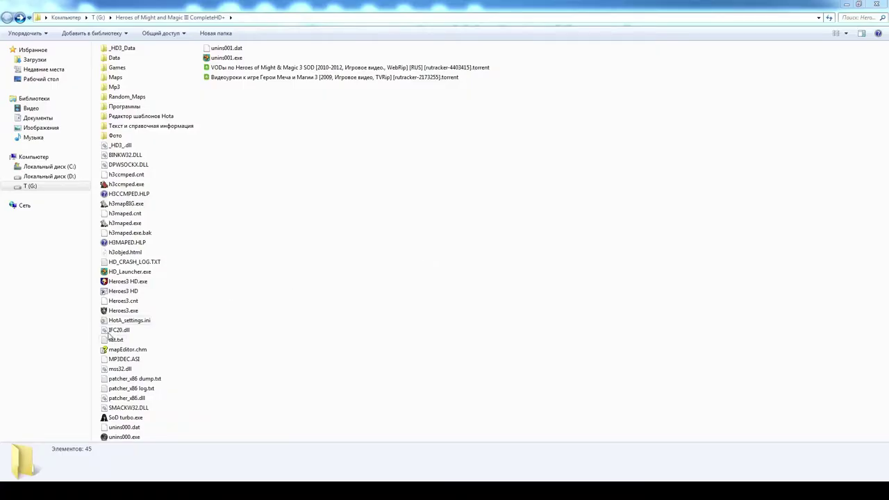
double_click(127, 272)
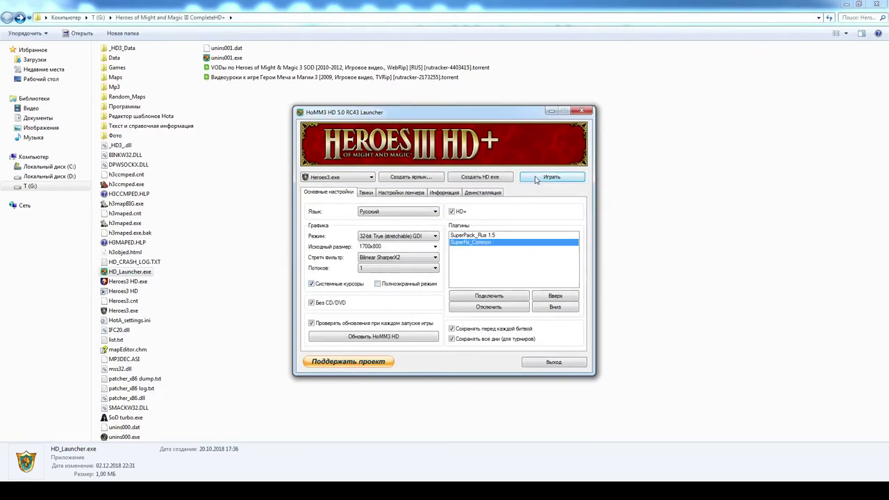
- Choose SoD turbo.exe as the game executable and launch the game with it
left_click(340, 178)
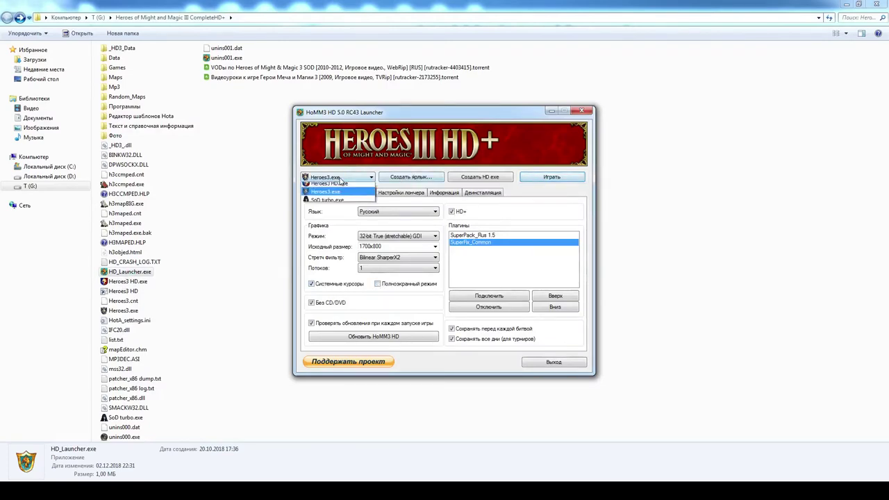
left_click(330, 203)
left_click(533, 177)
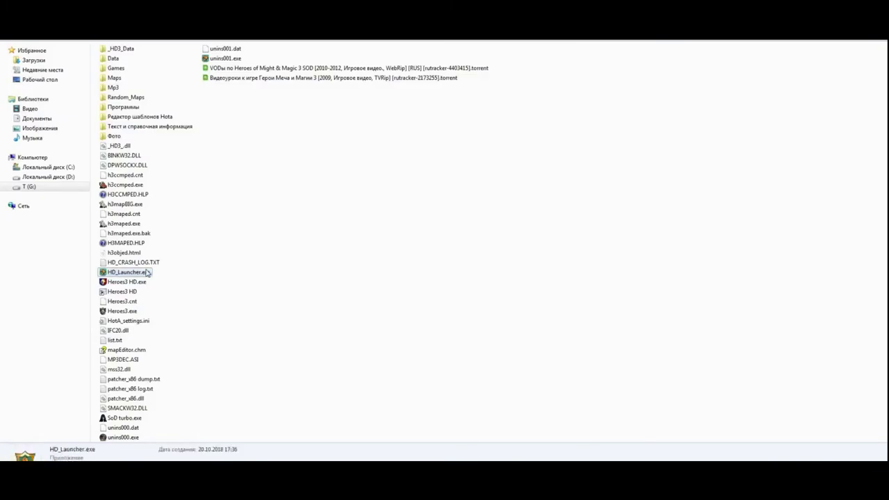
- Reopen HD_Launcher.exe, check for HoMM3 HD updates and dismiss the update message
double_click(148, 273)
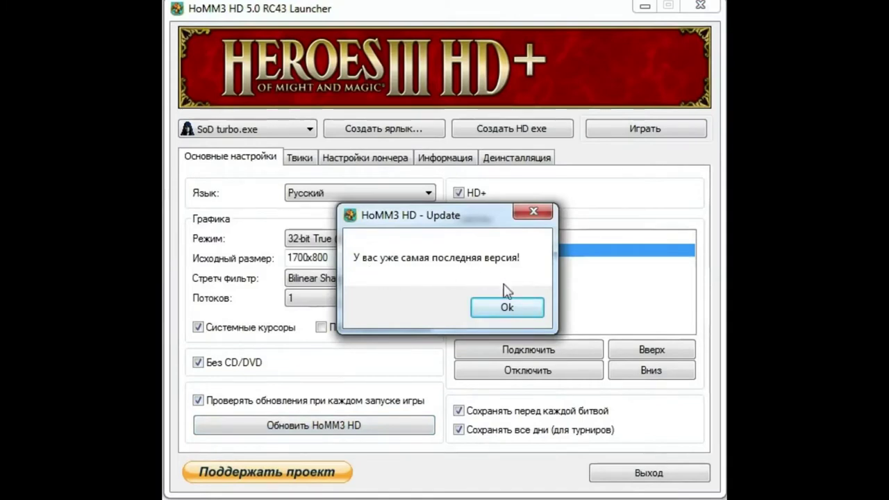
left_click(510, 310)
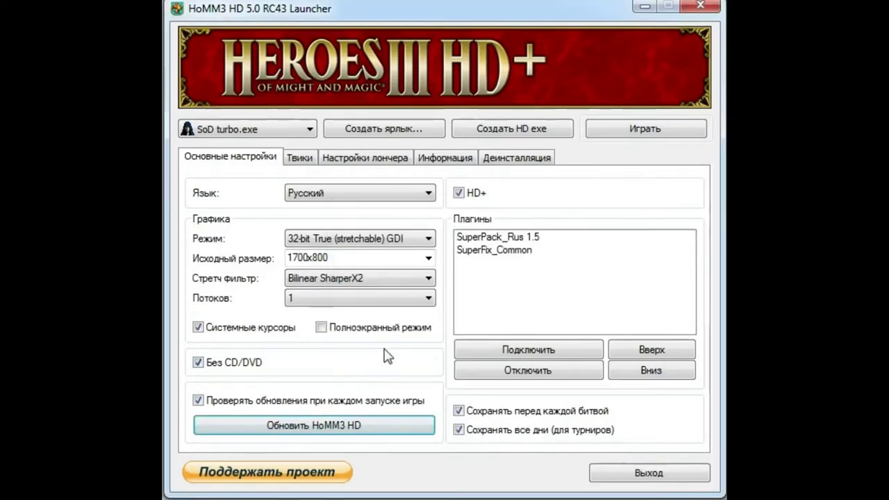
- Toggle the HD+ option off and on to compare the two variants, leaving HD+ enabled
left_click(458, 194)
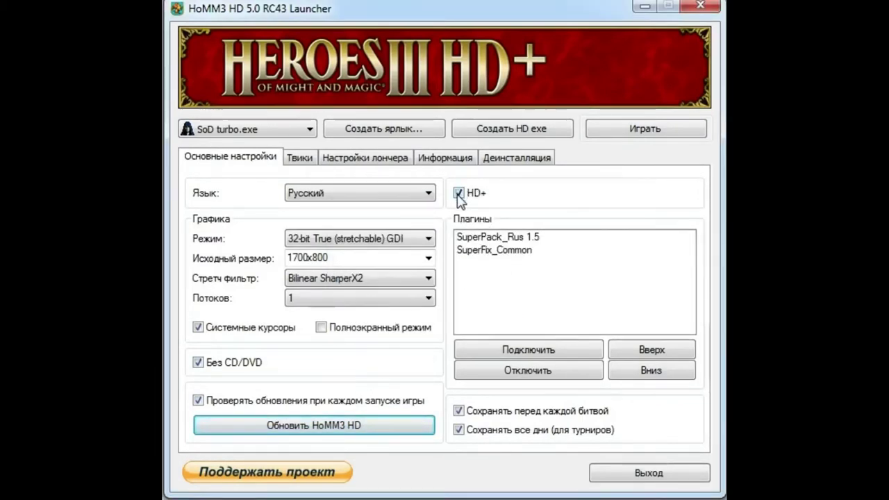
left_click(458, 194)
left_click(458, 194)
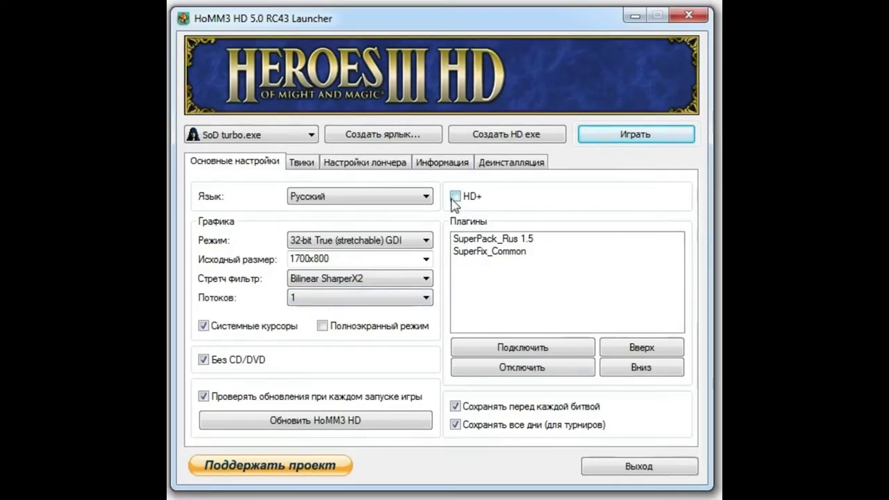
left_click(452, 193)
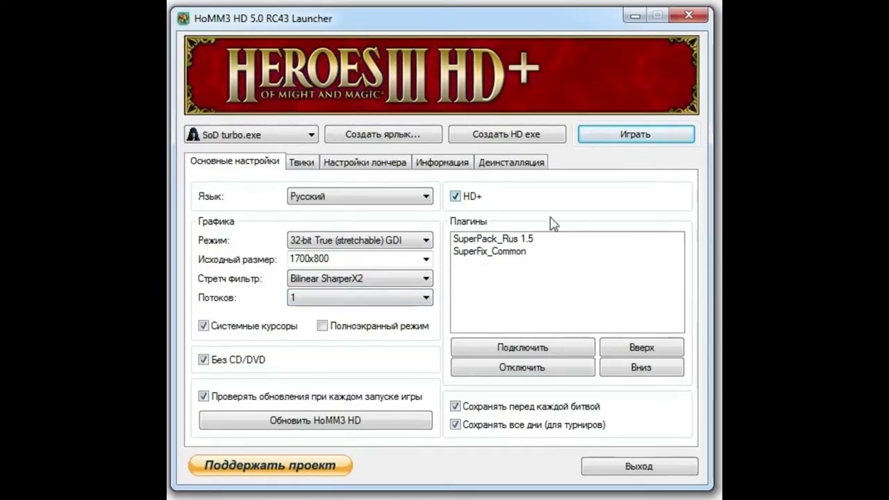
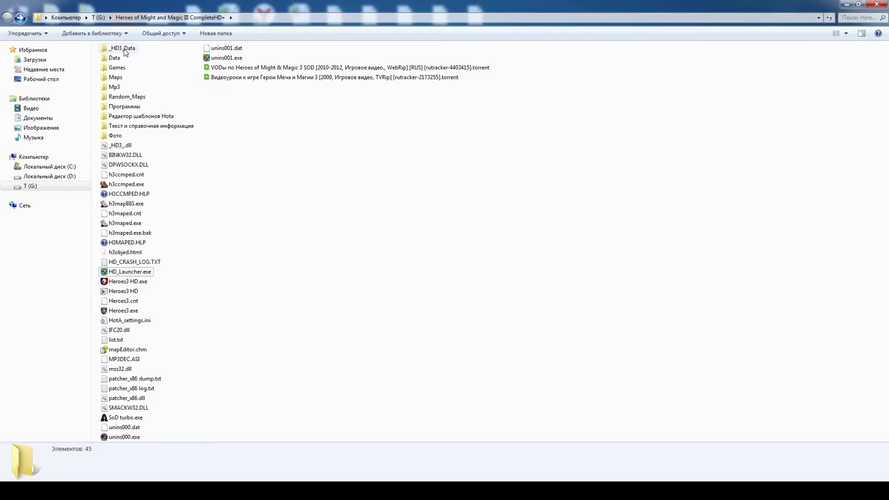
- Open the Gelu_vs_Dragon plugin folder inside the Packs folder of _HD3_Data
double_click(122, 48)
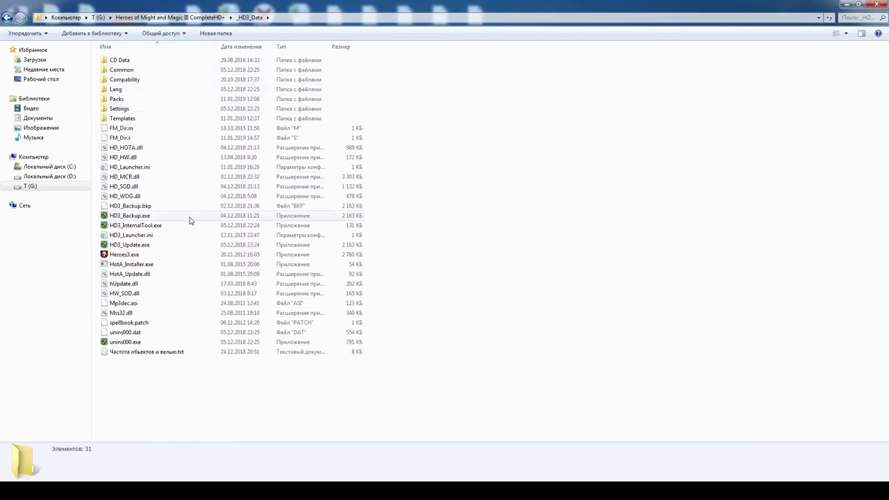
left_click(117, 100)
double_click(118, 101)
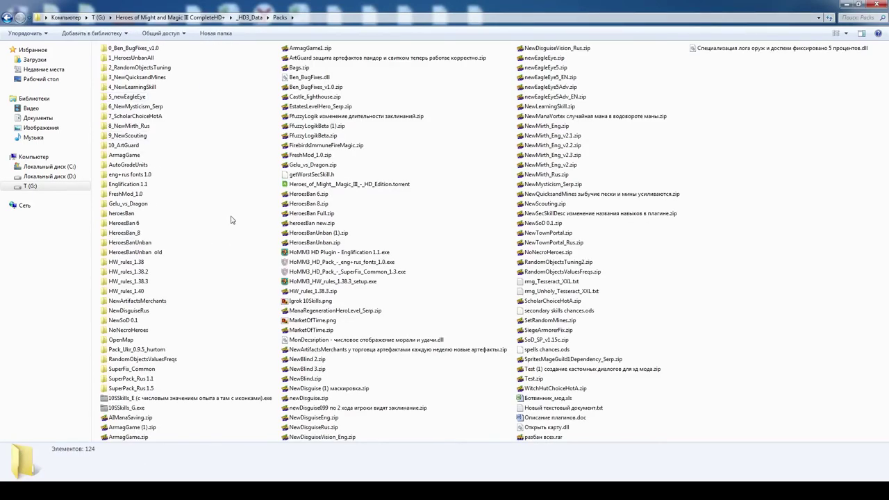
double_click(118, 204)
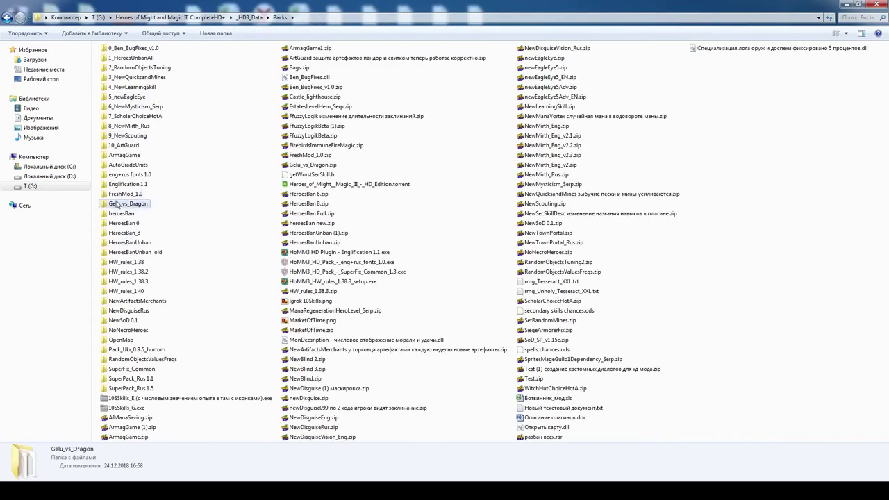
- Examine the plugin's DLL and its three text files in the Gelu_vs_Dragon folder, and return to the Packs folder
left_click(132, 91)
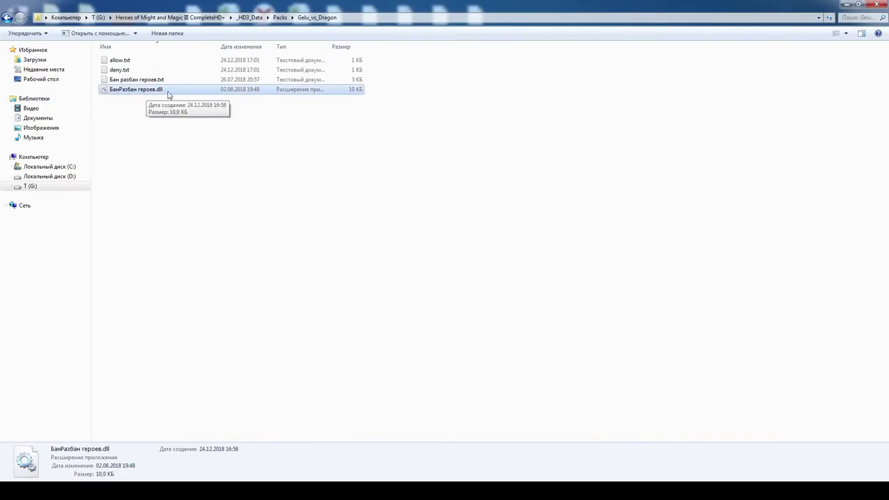
left_click(152, 147)
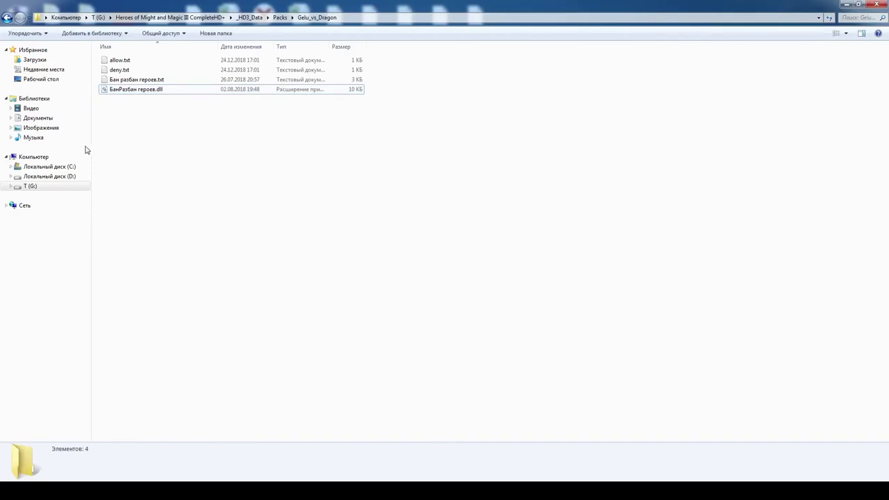
left_click_drag(98, 57, 130, 84)
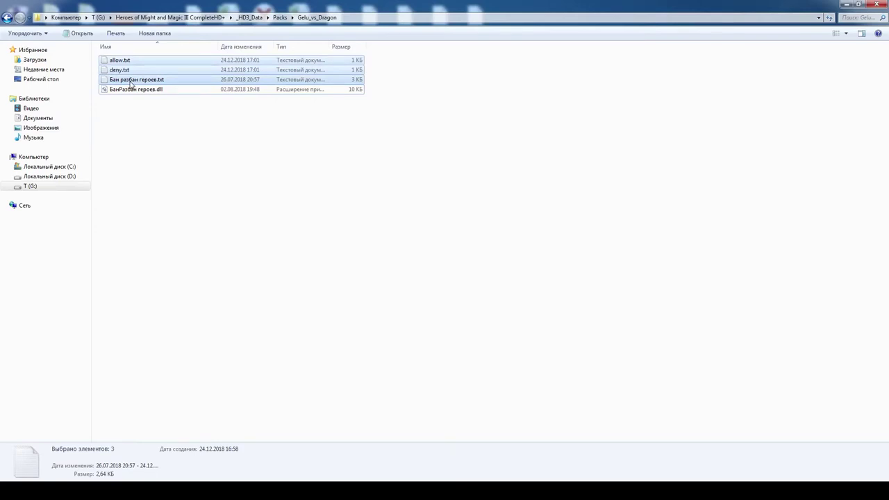
left_click(123, 130)
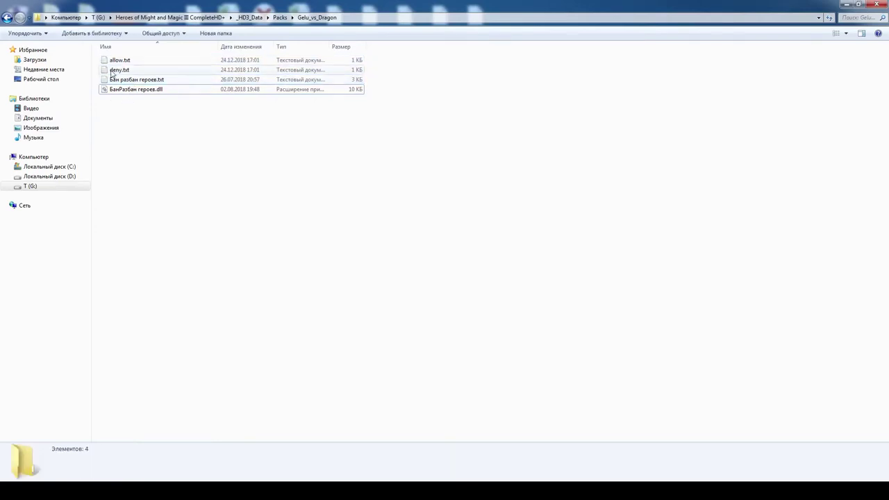
left_click(121, 62)
left_click(121, 70)
left_click(123, 79)
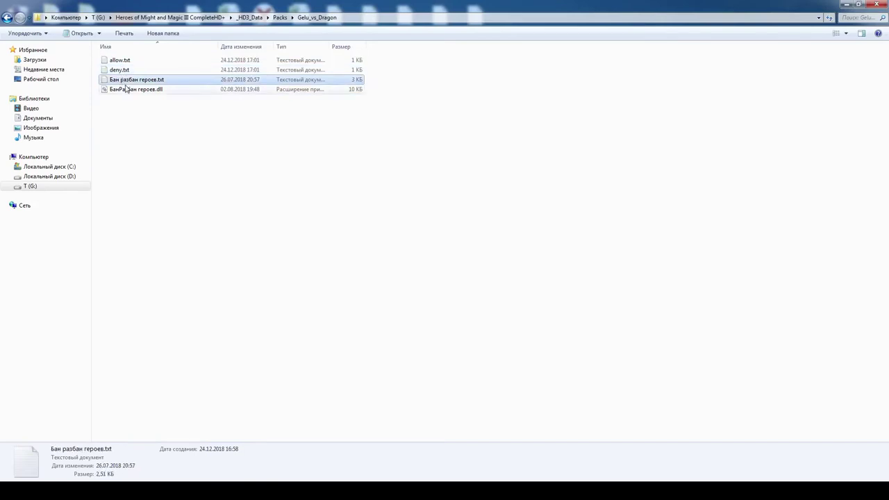
left_click(127, 90)
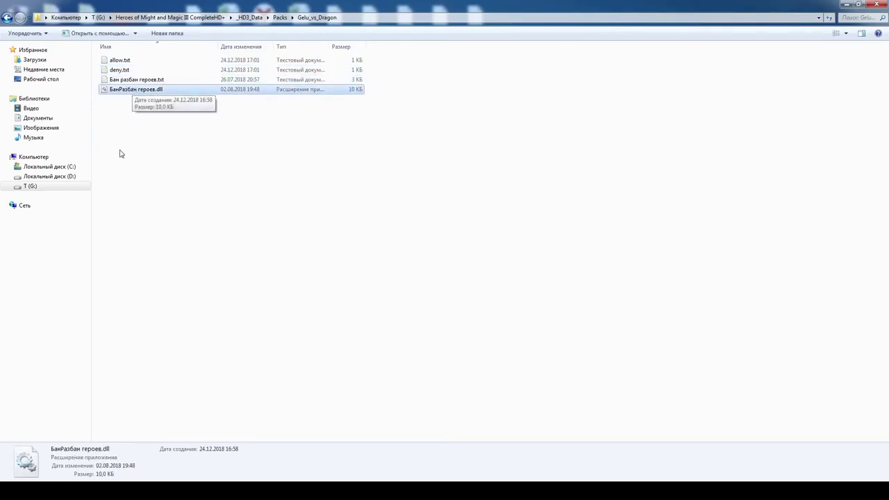
left_click(104, 119)
left_click(8, 18)
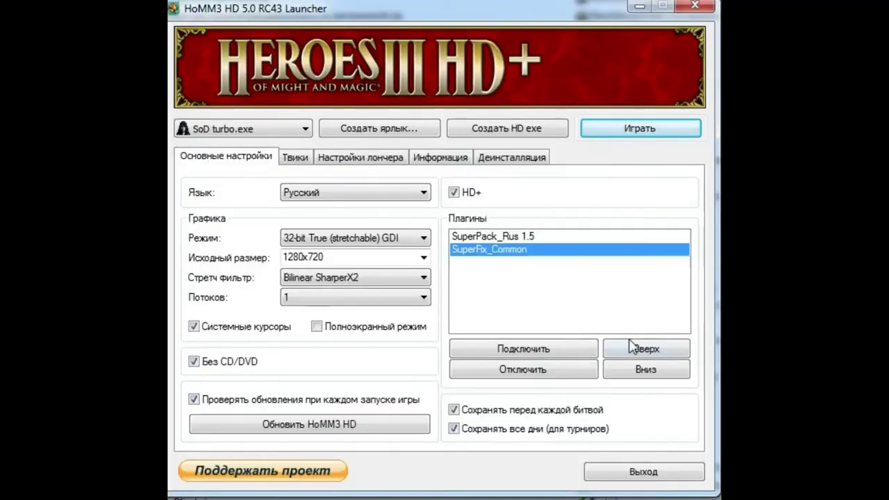
- In the launcher's plugin list, move SuperFix_Common above SuperPack_Rus 1.5 and back below it to demonstrate reordering
left_click(546, 296)
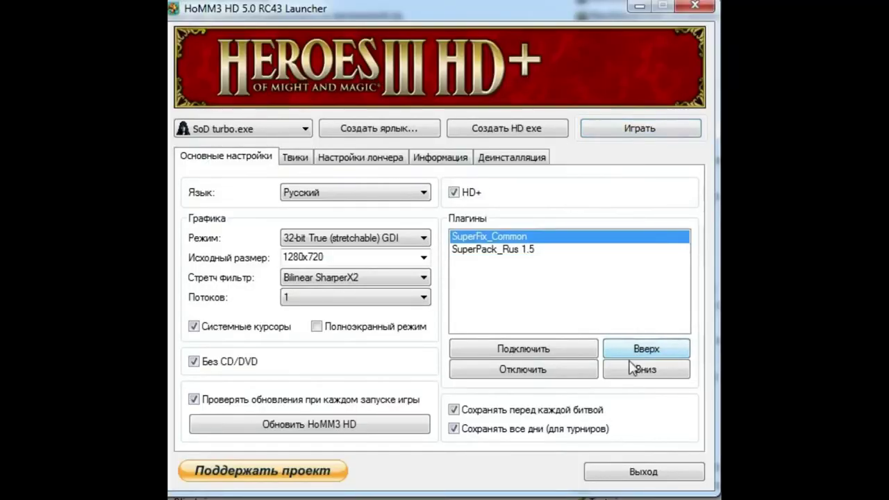
left_click(632, 369)
left_click(635, 354)
left_click(634, 374)
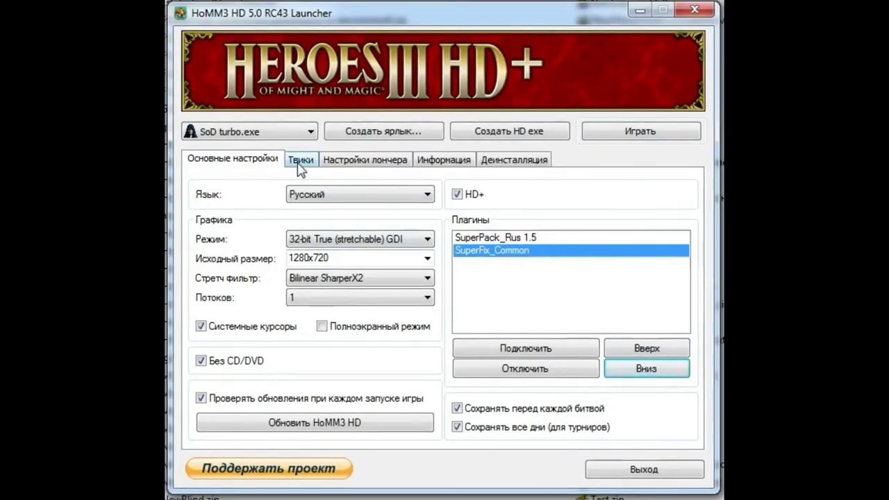
- Compare the Packs entry in the launcher's tweaks with the plugin list in the main settings, ending in the tweaks
left_click(300, 161)
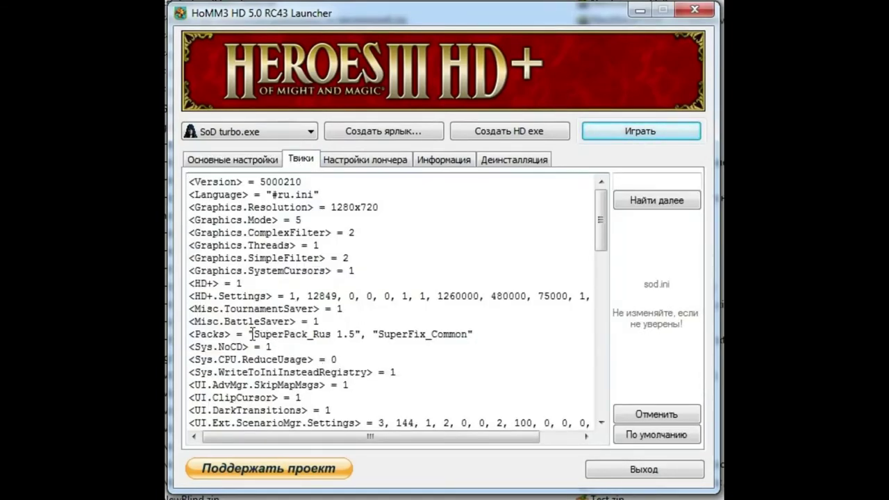
left_click_drag(253, 334, 472, 326)
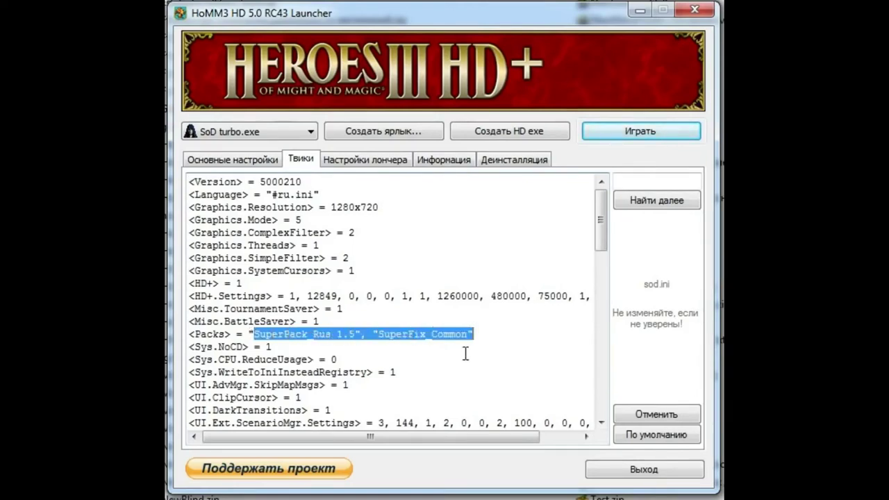
left_click(210, 161)
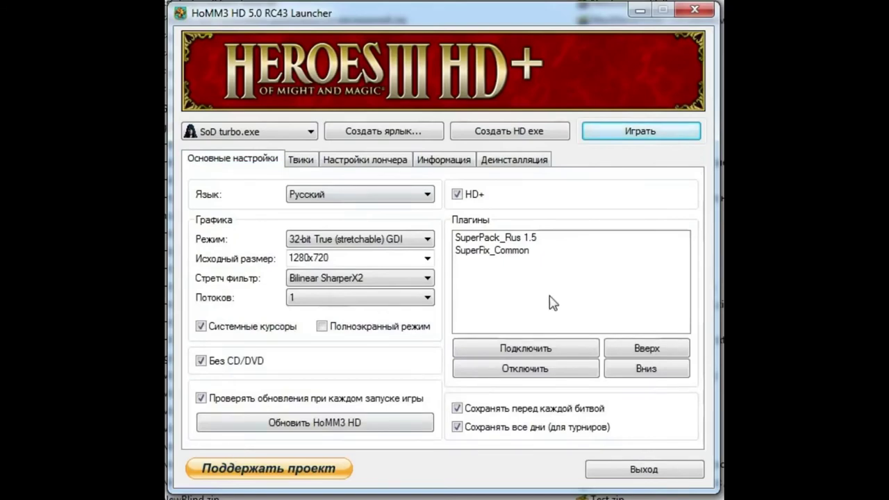
left_click(301, 161)
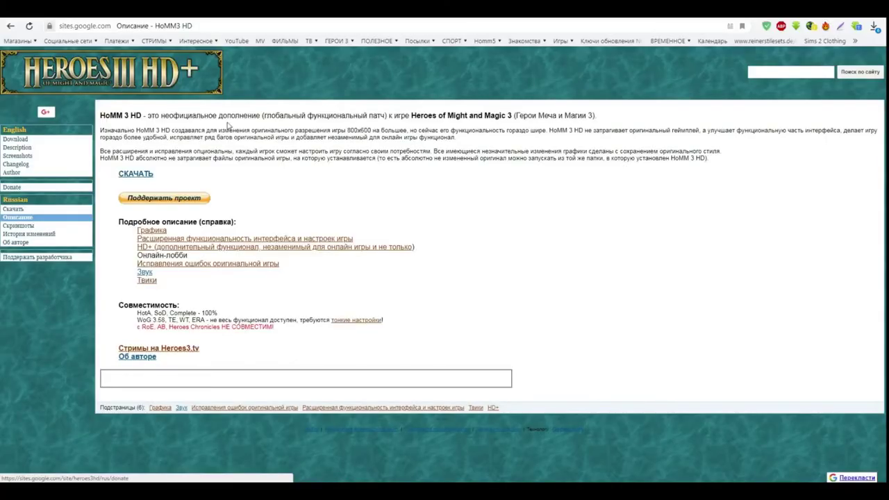
- Switch to the browser and read through the tweak descriptions (Твики) on the HoMM3 HD website
left_click(246, 25)
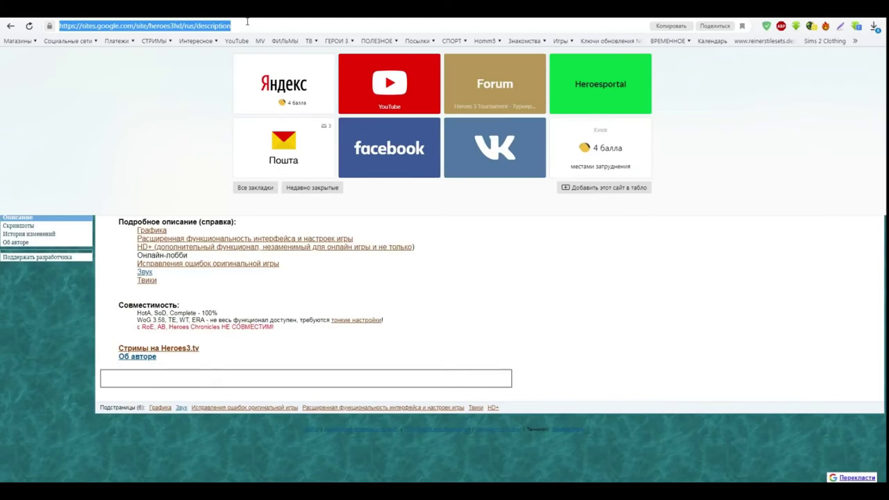
left_click(463, 325)
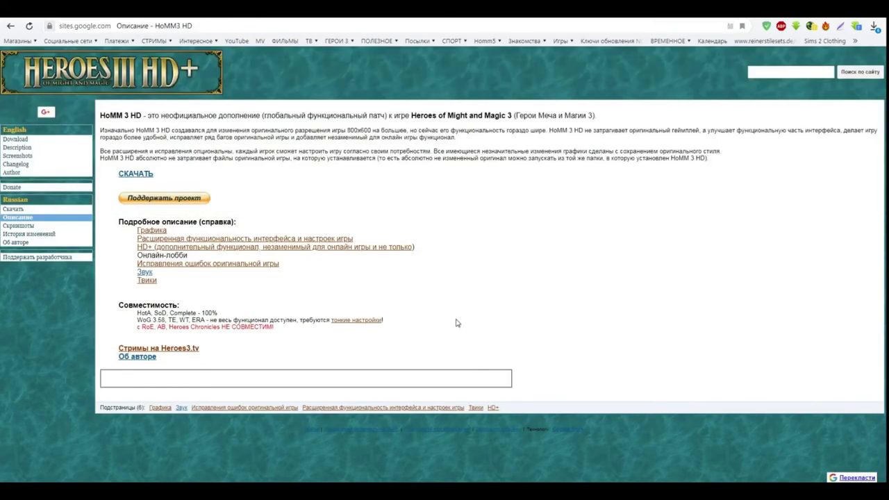
left_click(149, 281)
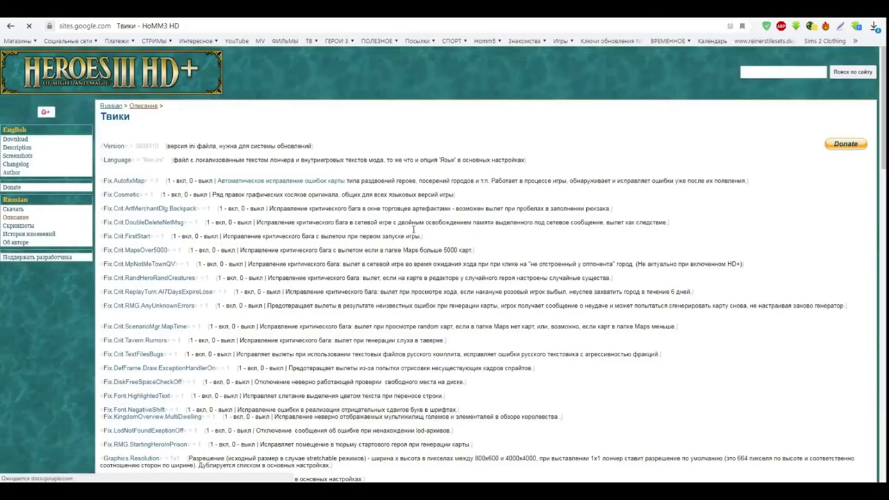
left_click_drag(884, 99, 884, 243)
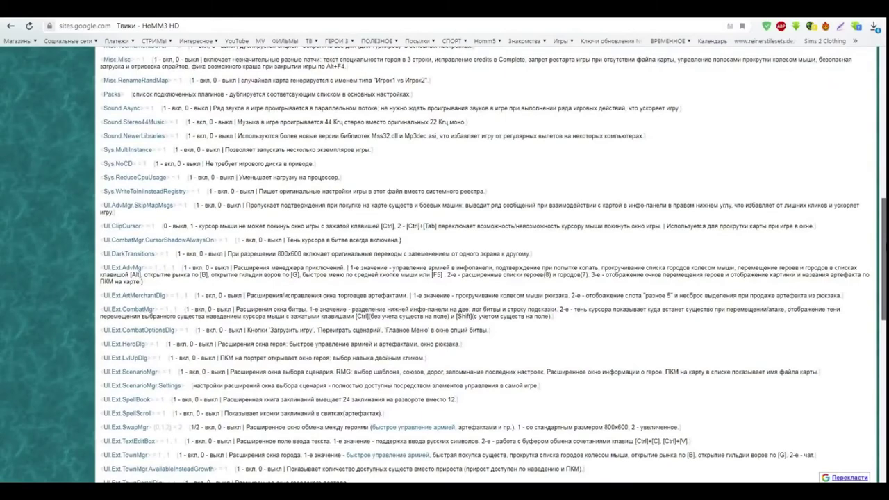
left_click_drag(884, 243, 883, 368)
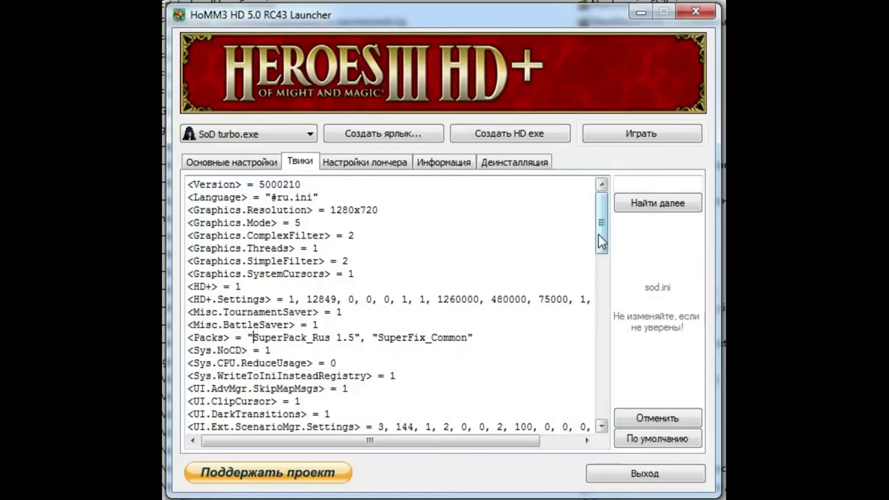
- Examine the Music Volume and Sound Volume values in the launcher's tweaks
scroll(629, 399, "down", 10)
scroll(630, 396, "up", 1)
left_click_drag(195, 298, 290, 375)
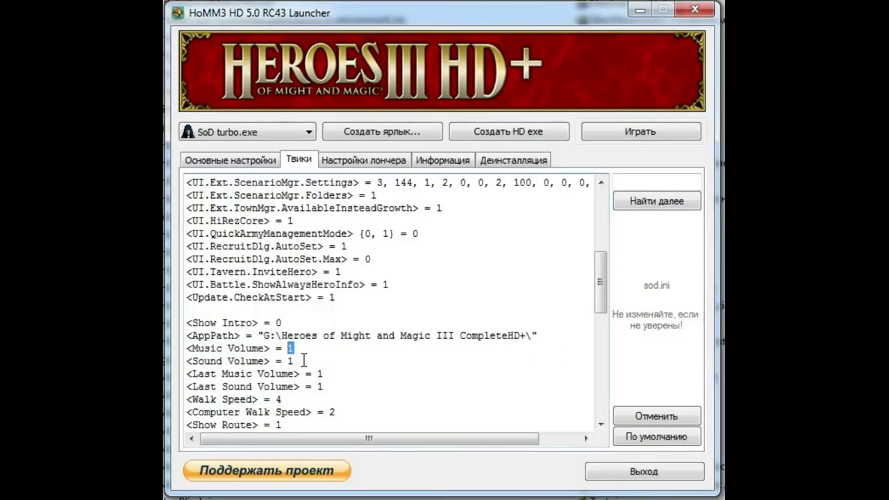
double_click(290, 361)
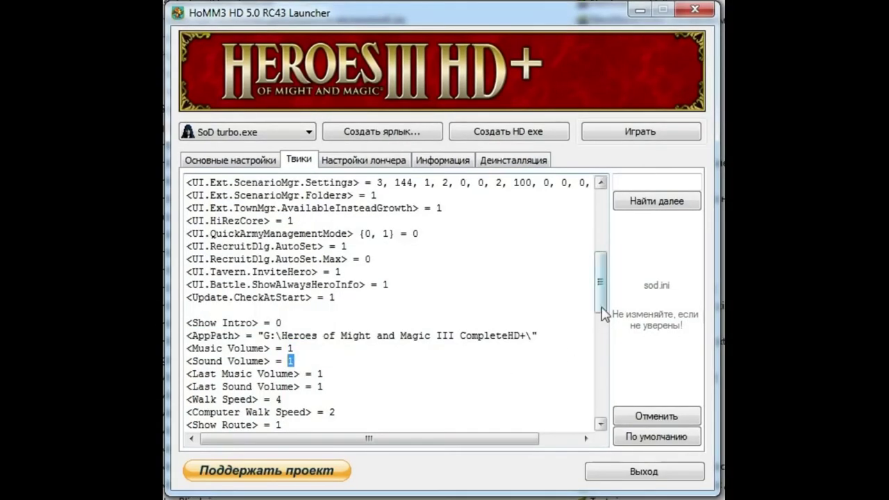
- Examine the UI.RecruitDlg.AutoSet and UI.RecruitDlg.AutoSet.Max values in the tweaks
left_click_drag(599, 287, 600, 263)
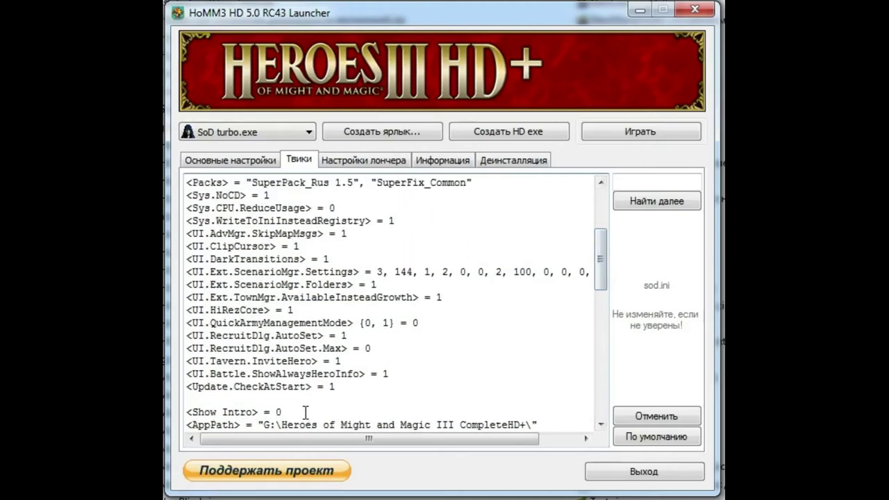
left_click(341, 335)
left_click_drag(342, 335, 352, 335)
left_click(362, 349)
left_click_drag(363, 348, 368, 349)
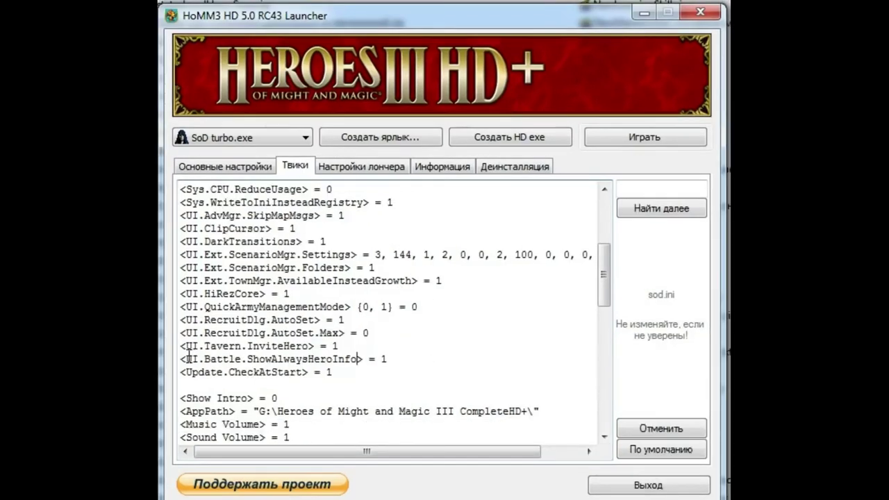
- Highlight the UI.Battle.ShowAlwaysHeroInfo tweak and its value for inspection
left_click_drag(192, 348, 361, 354)
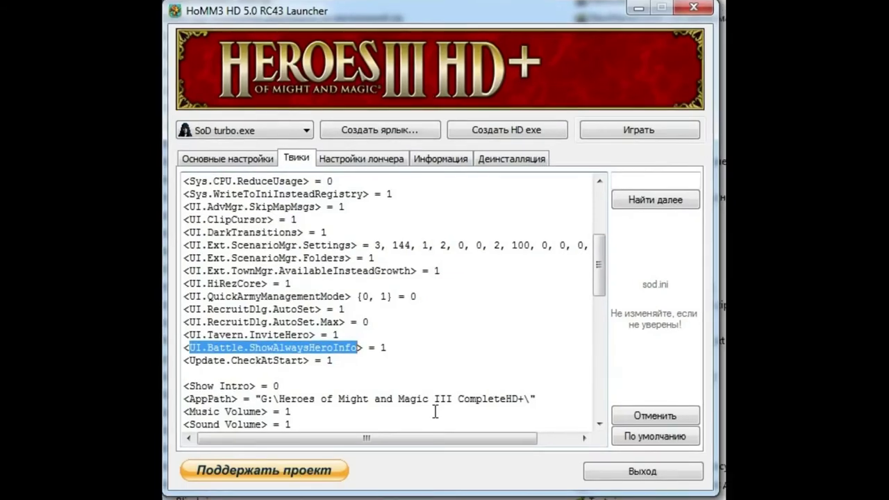
left_click(396, 351)
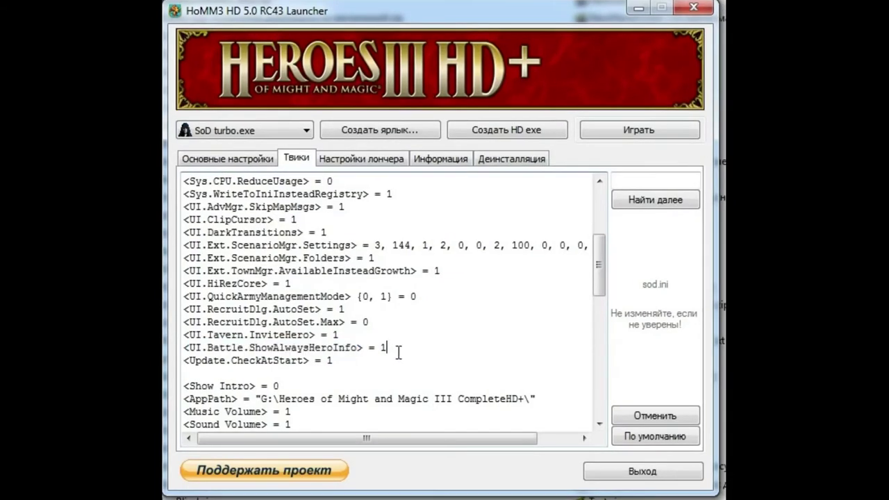
double_click(383, 347)
- Examine the Misc.BattleSaver value and the UI tweaks listed below it
scroll(477, 378, "up", 3)
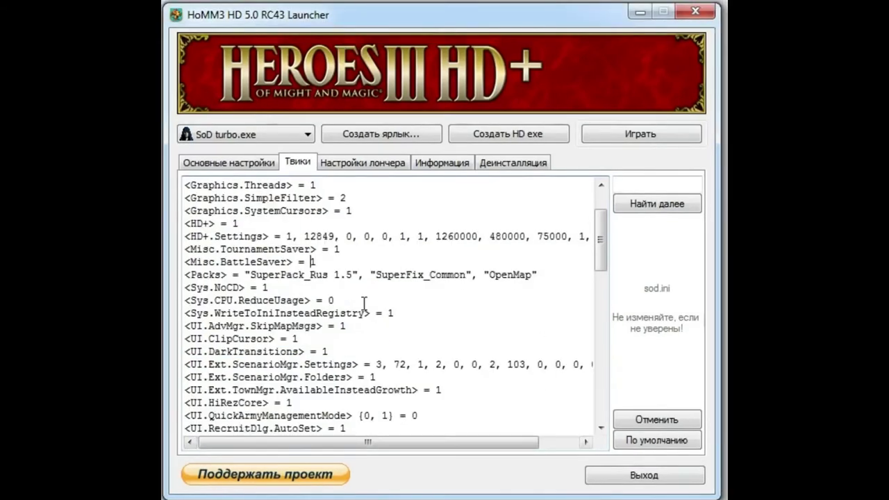
double_click(312, 262)
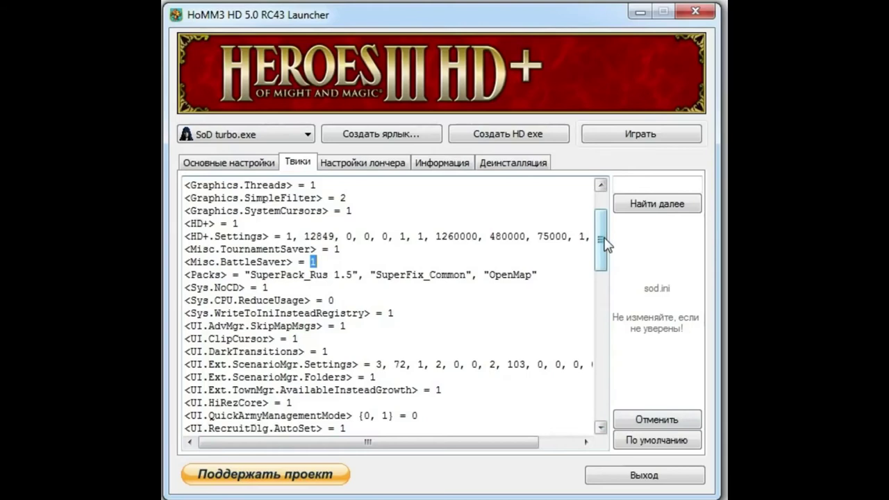
left_click_drag(604, 243, 601, 259)
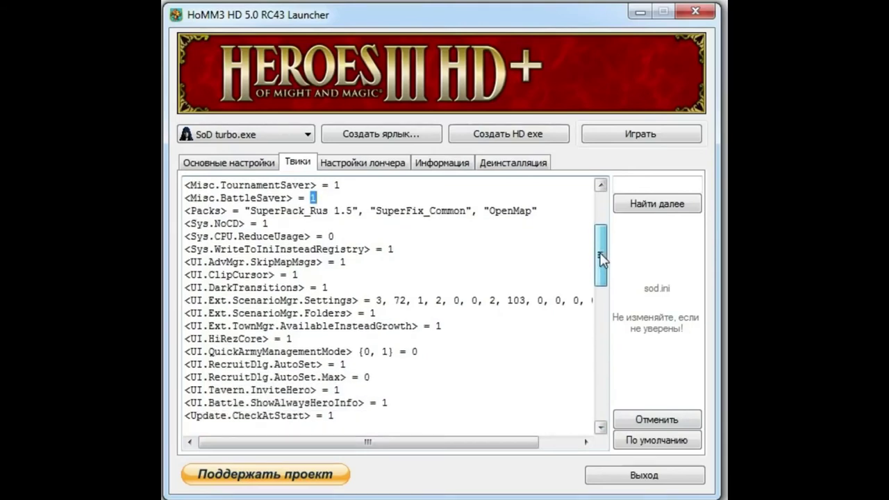
left_click_drag(601, 258, 601, 261)
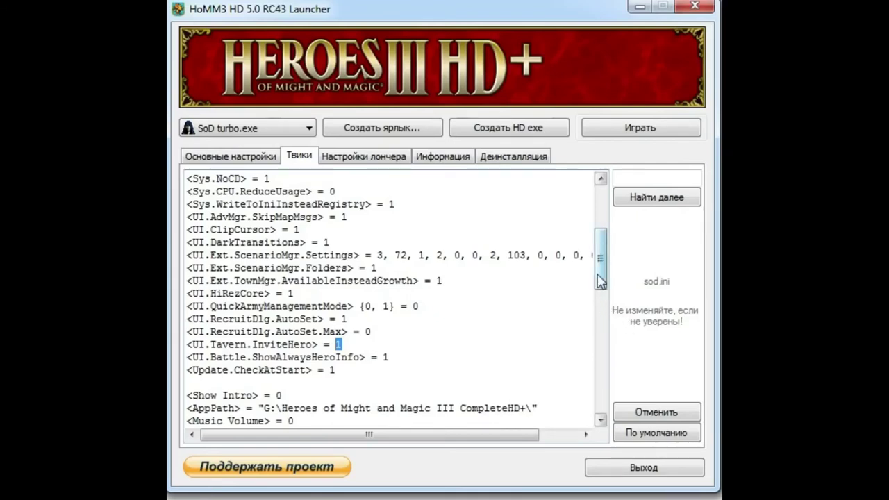
- Examine the Computer Walk Speed and Quick Combat values in the tweaks
scroll(600, 281, "down", 4)
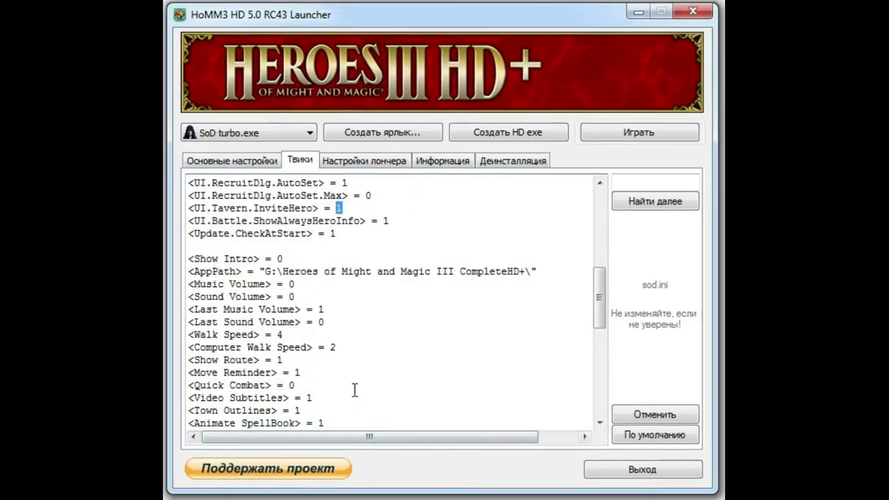
double_click(332, 347)
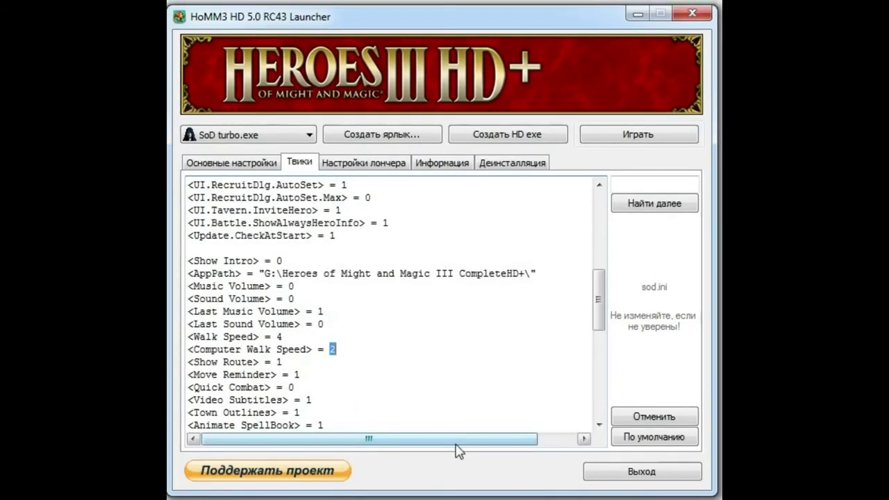
scroll(375, 388, "down", 1)
double_click(292, 349)
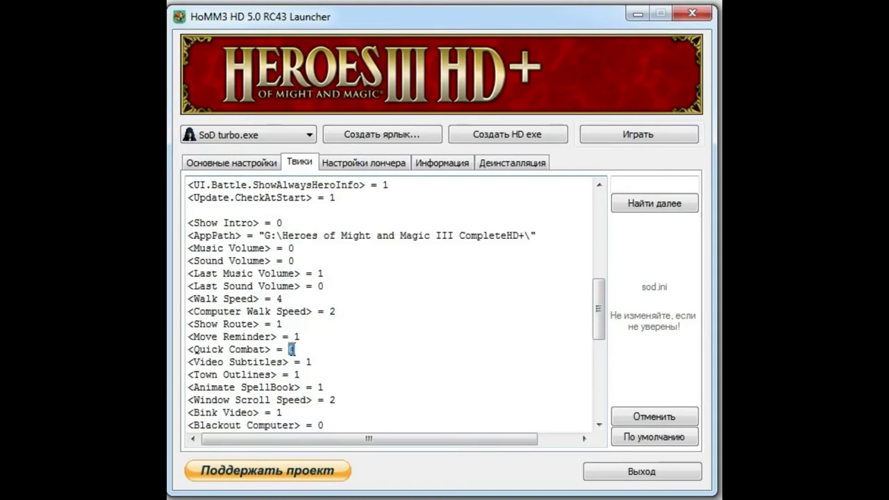
left_click(306, 359)
double_click(291, 349)
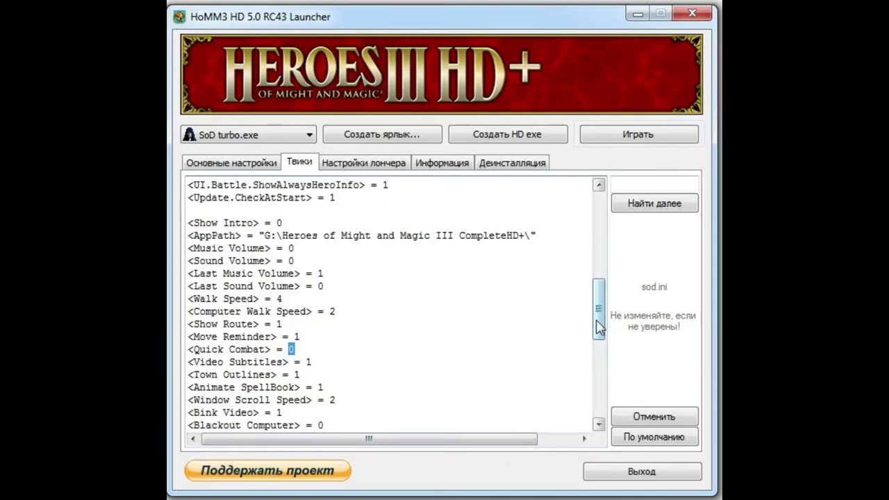
- Examine the Animate SpellBook, Bink Video and Network Default Name values in the tweaks
left_click(320, 386)
double_click(320, 387)
left_click_drag(599, 321, 599, 341)
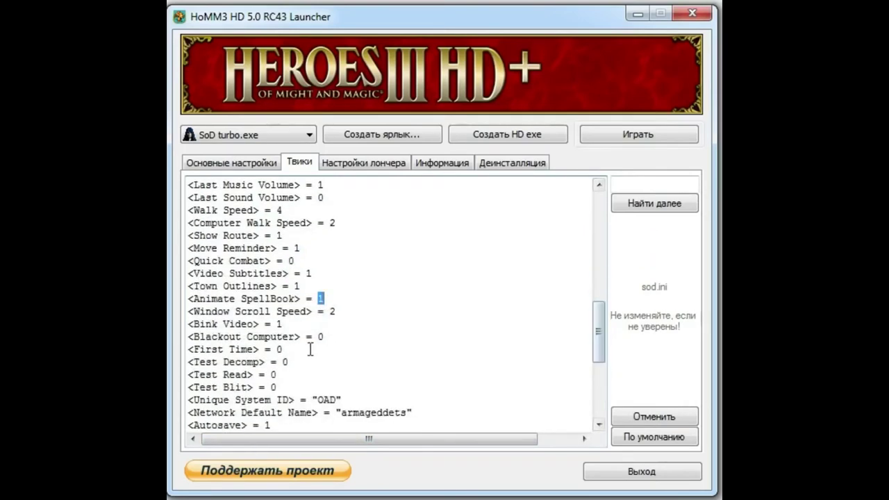
left_click(278, 324)
scroll(278, 323, "down", 2)
left_click_drag(340, 337, 409, 337)
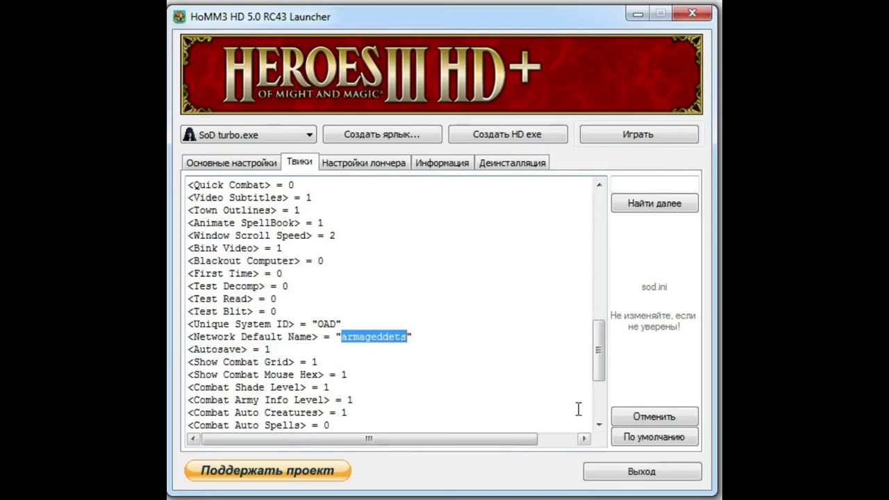
- Examine the Autosave and Main Game Full Screen values near the end of the tweaks list
left_click(273, 347)
left_click_drag(273, 349, 264, 349)
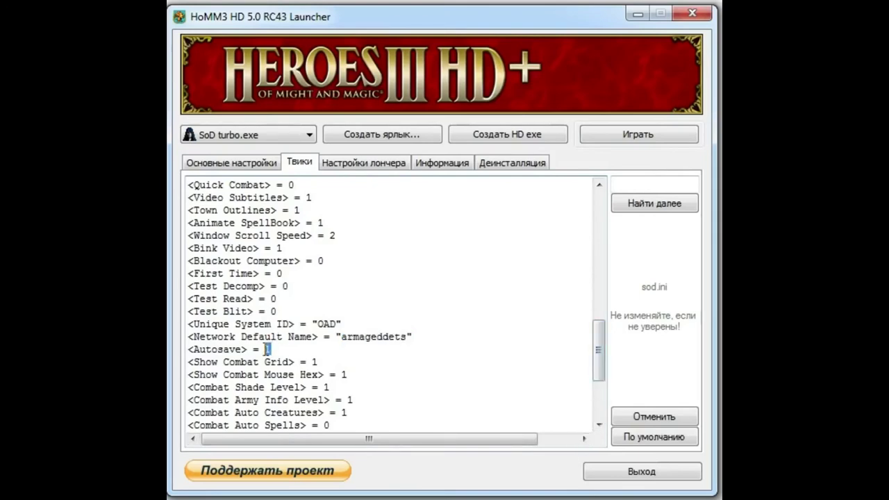
left_click_drag(601, 378, 601, 410)
left_click_drag(349, 400, 341, 400)
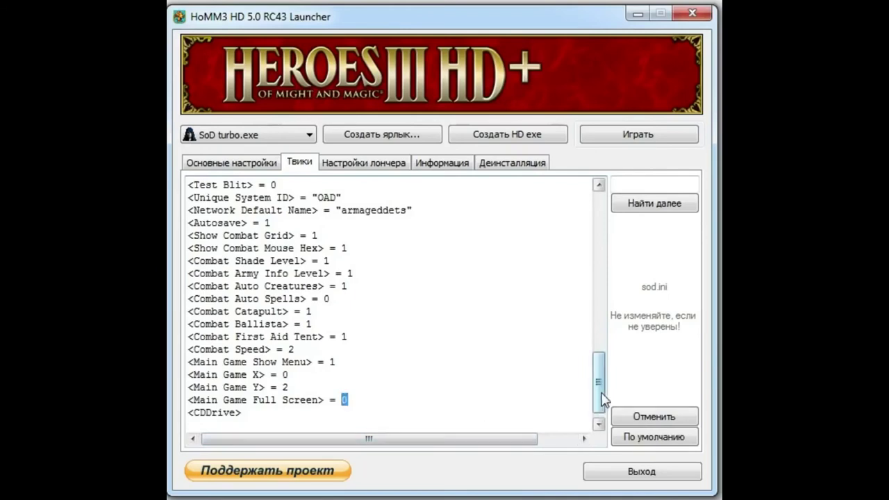
- Go back up the tweaks to examine the Video Subtitles value and the settings above it
left_click_drag(595, 397, 595, 345)
left_click_drag(313, 273, 306, 273)
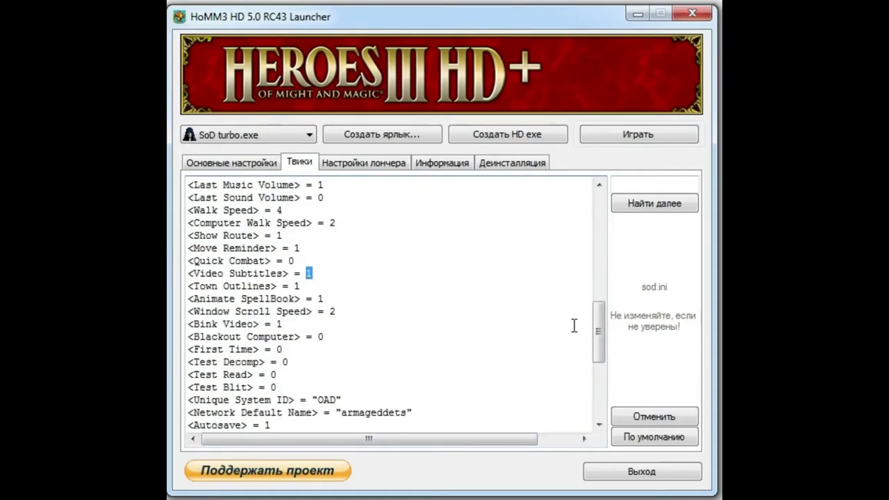
left_click_drag(595, 308, 595, 286)
left_click_drag(284, 210, 276, 209)
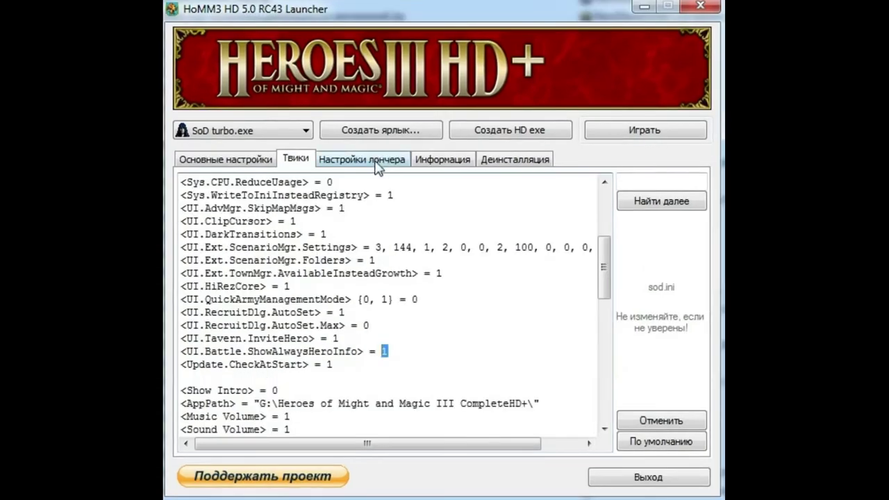
- Review the launcher's own settings, its project information and the options for rolling back or uninstalling HoMM3 HD
left_click(373, 165)
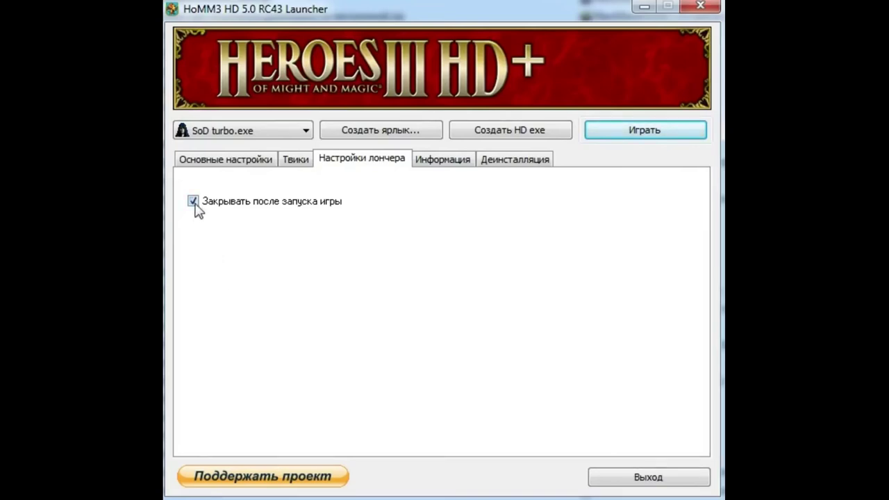
left_click(436, 159)
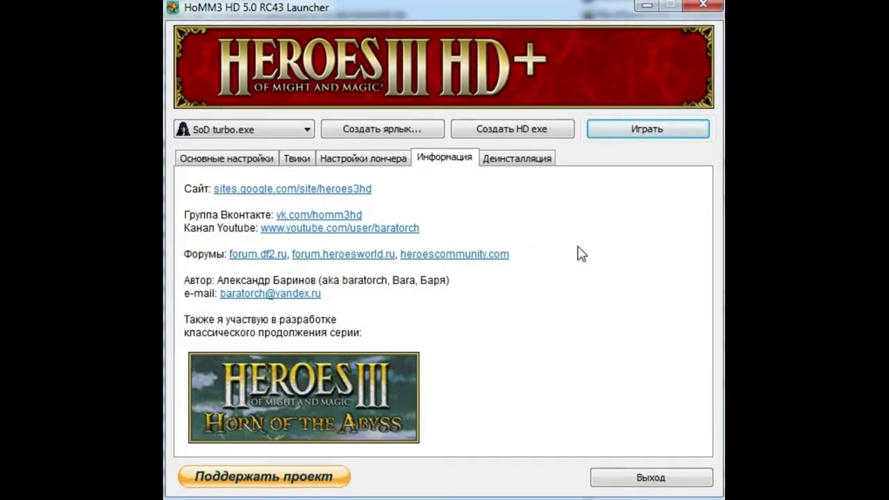
left_click(514, 162)
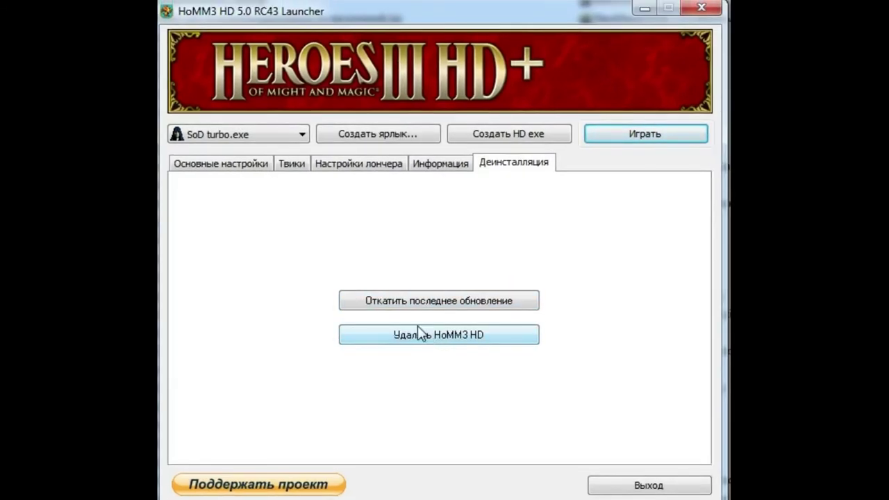
- Return to the main settings and launch the game with SoD turbo.exe
left_click(209, 170)
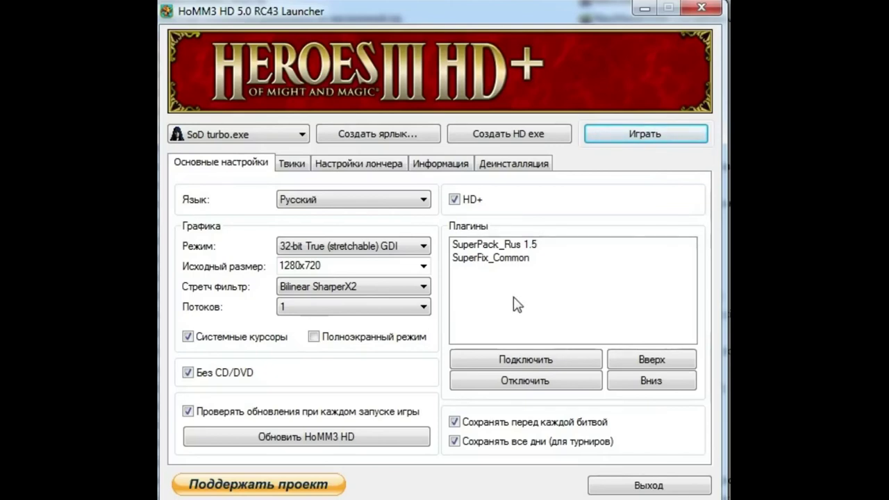
left_click(640, 136)
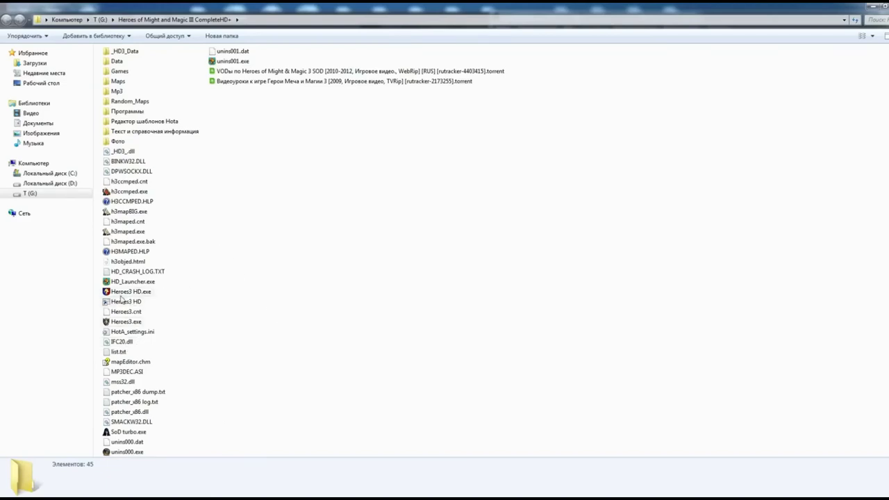
- Point out Heroes3.exe in the game folder and open HD_Launcher.exe
left_click(118, 324)
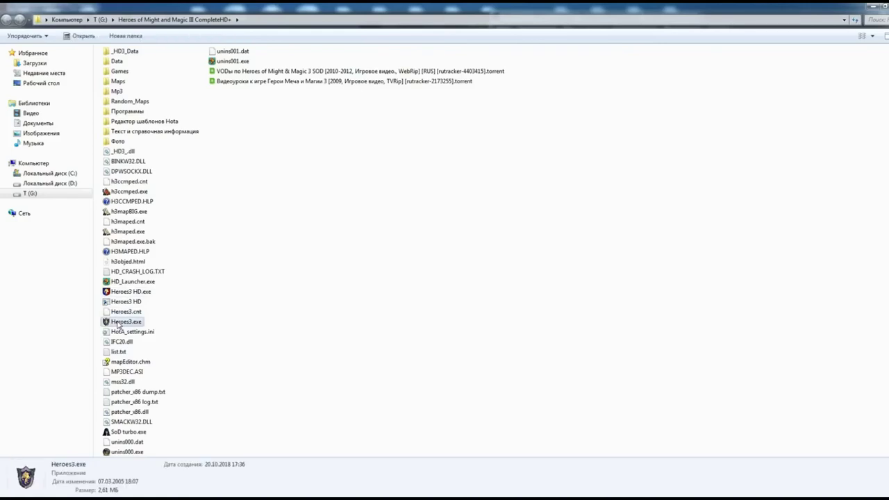
left_click(226, 340)
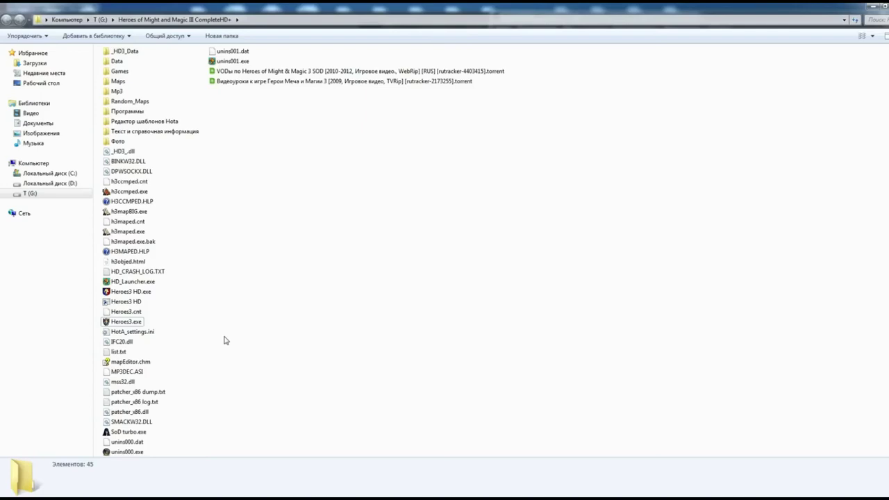
double_click(141, 283)
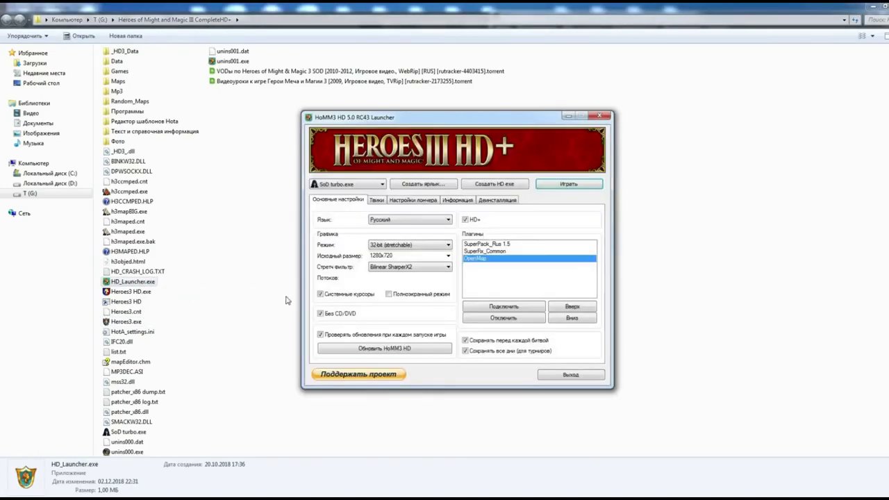
- Try the Original 16-bit graphics mode and switch the mode to 32-bit GDI
left_click(408, 246)
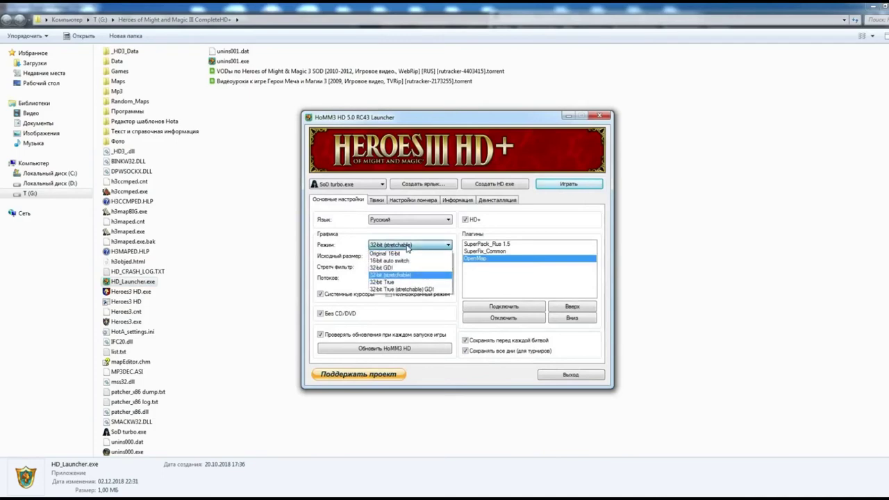
left_click(406, 253)
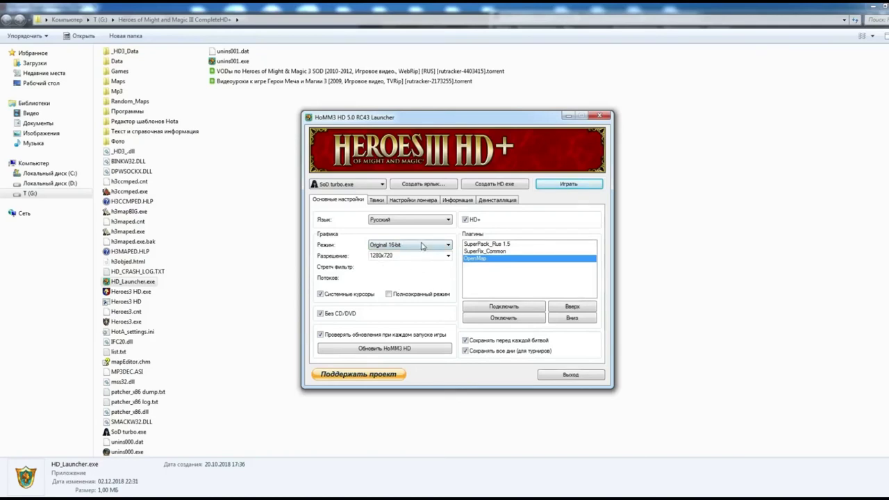
left_click(421, 245)
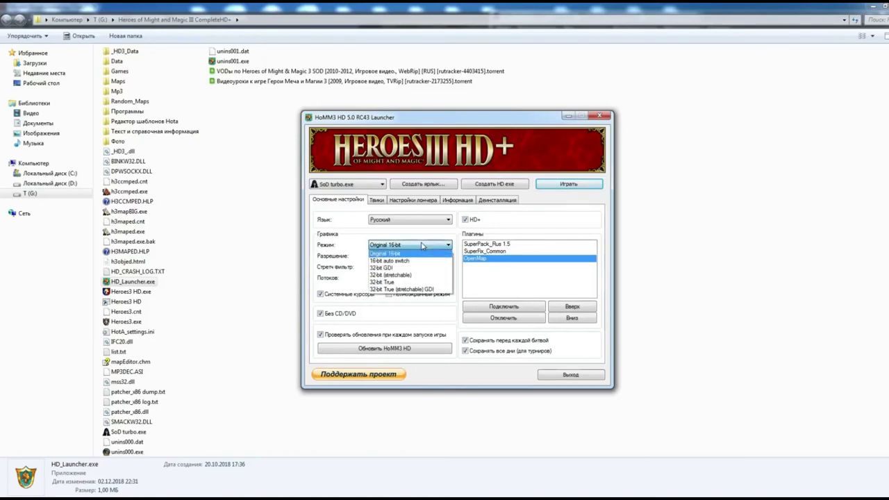
left_click(400, 268)
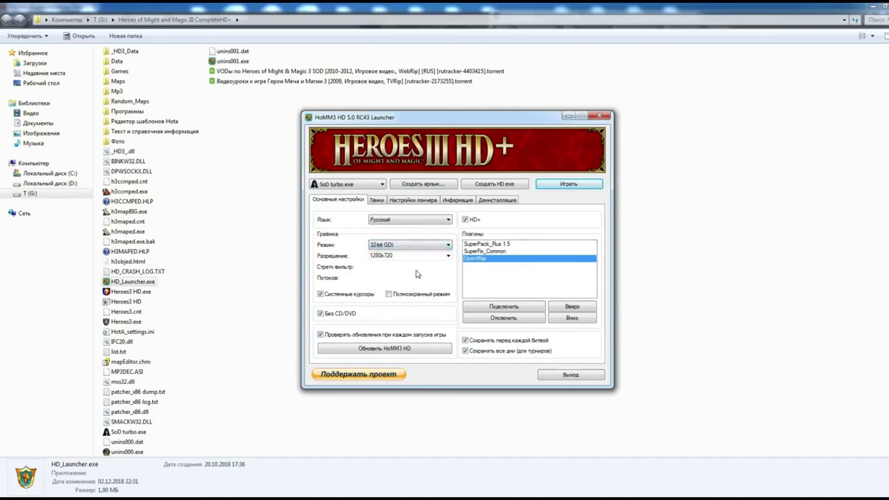
- Review the other available graphics modes, keep 32-bit GDI and close the launcher
left_click(411, 248)
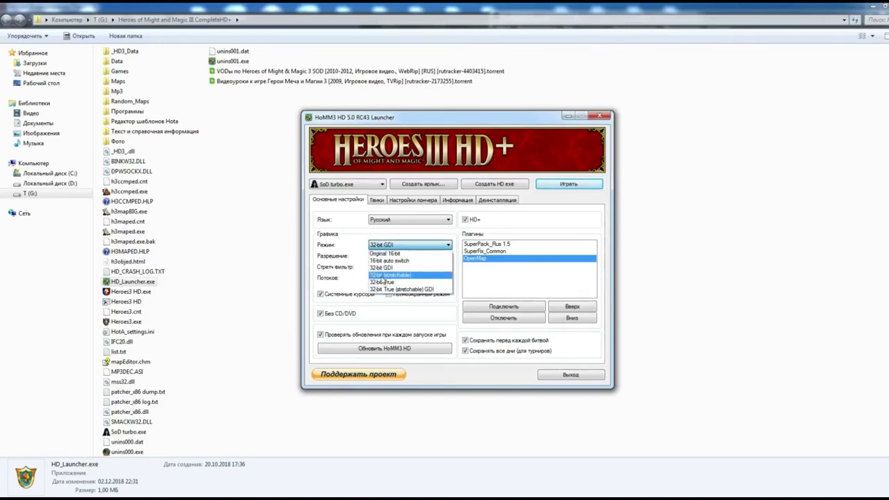
left_click(600, 119)
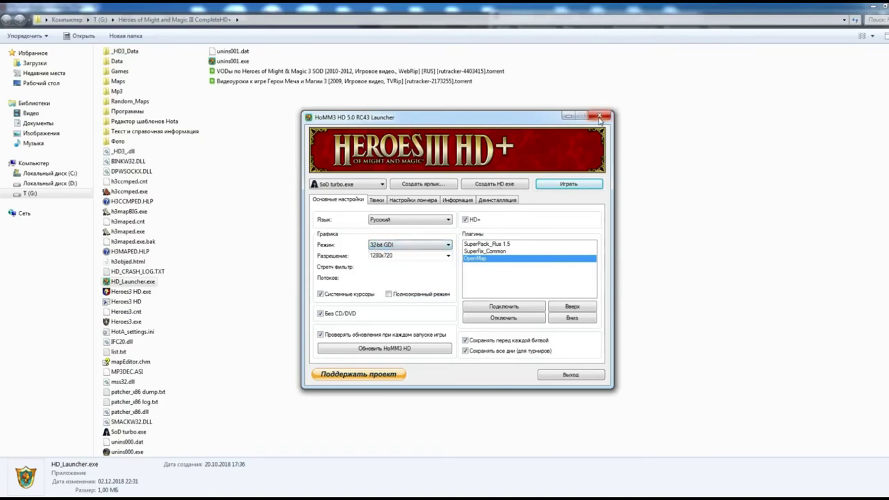
left_click(600, 119)
left_click(270, 340)
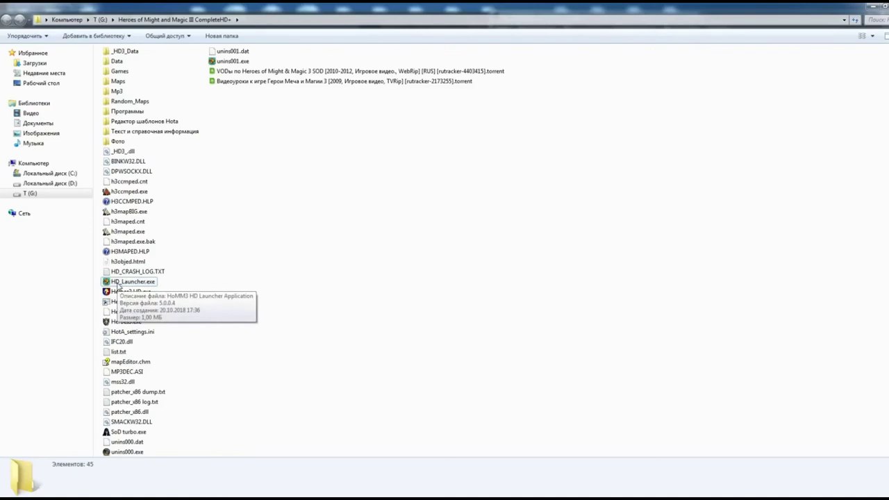
- Try enabling Windows XP (Service Pack 3) compatibility mode for HD_Launcher.exe and close its properties without applying
right_click(118, 284)
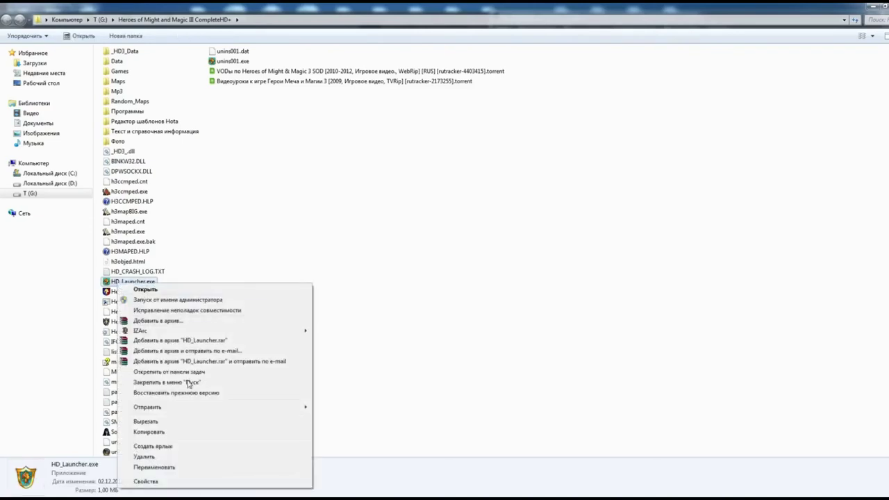
left_click(167, 481)
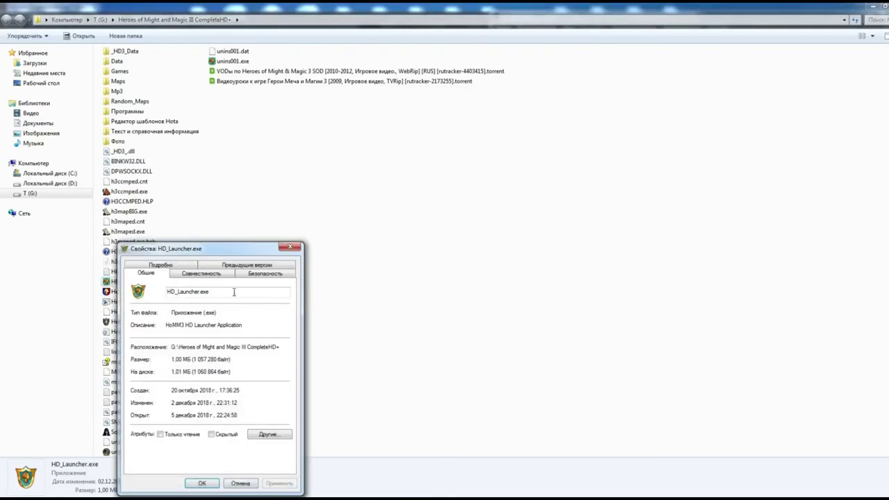
left_click_drag(197, 248, 304, 141)
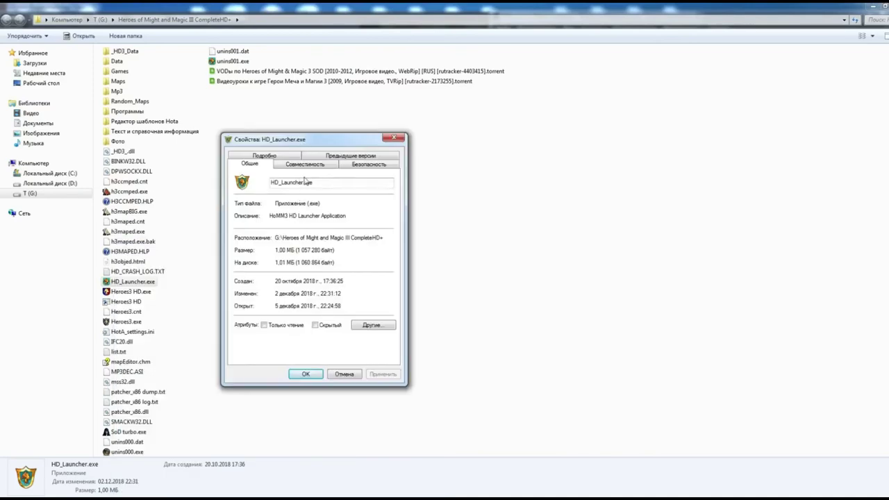
left_click(304, 166)
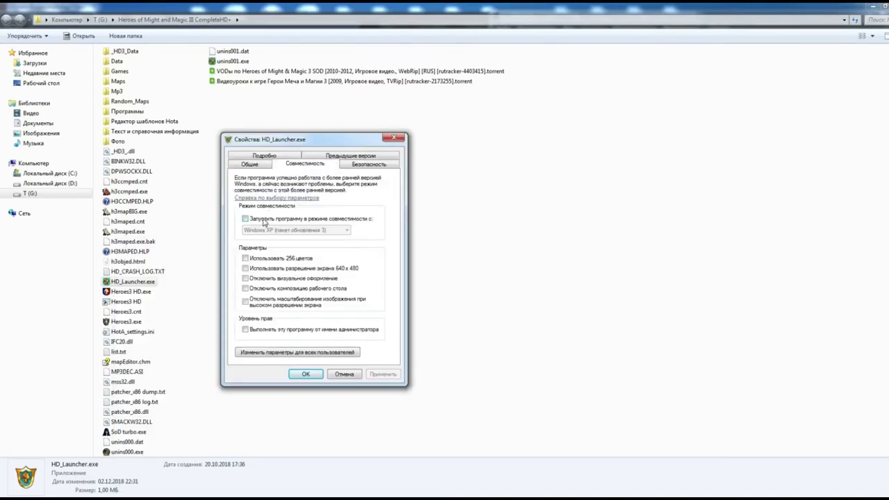
left_click(264, 220)
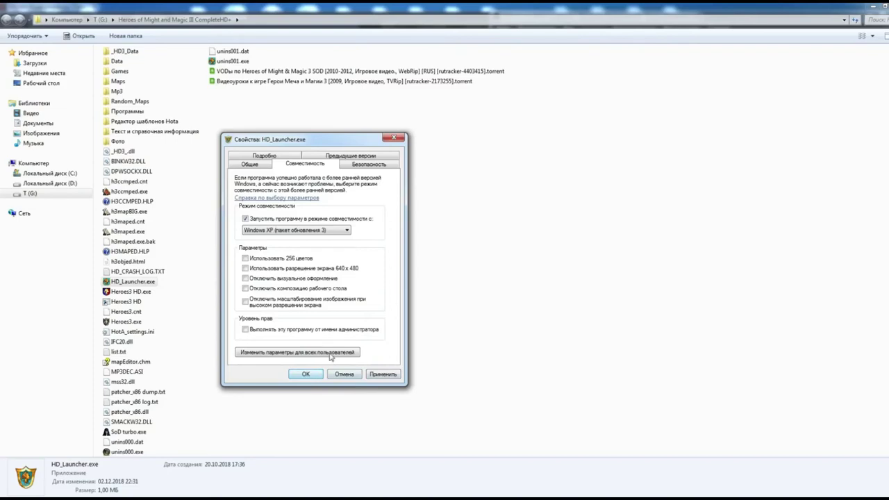
left_click(392, 138)
left_click(317, 286)
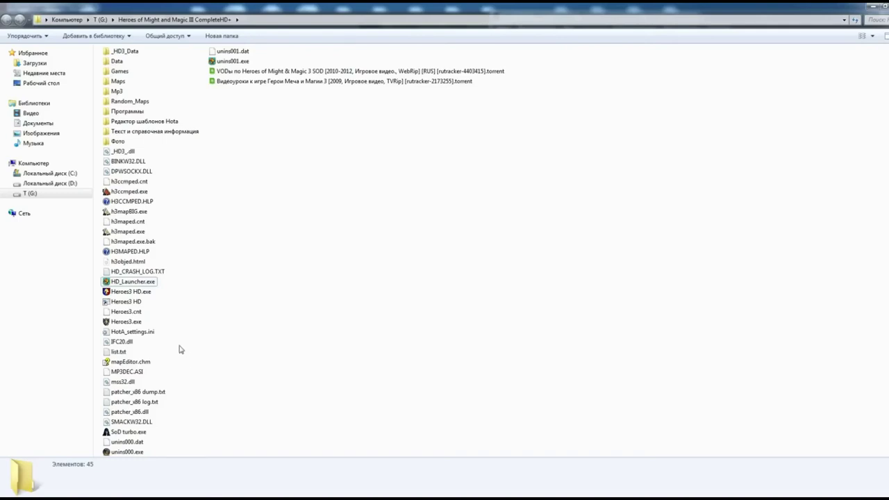
- Try enabling Windows XP (Service Pack 3) compatibility mode for Heroes3 HD.exe and close its properties without applying
left_click(130, 292)
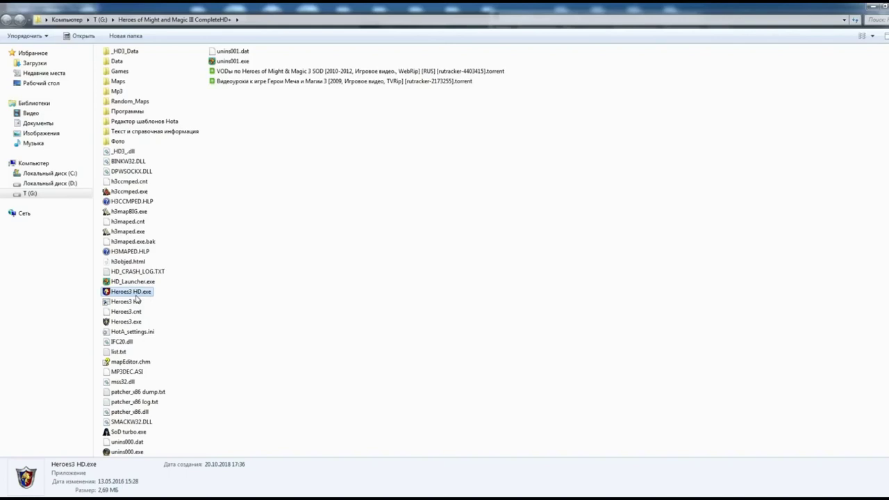
right_click(137, 295)
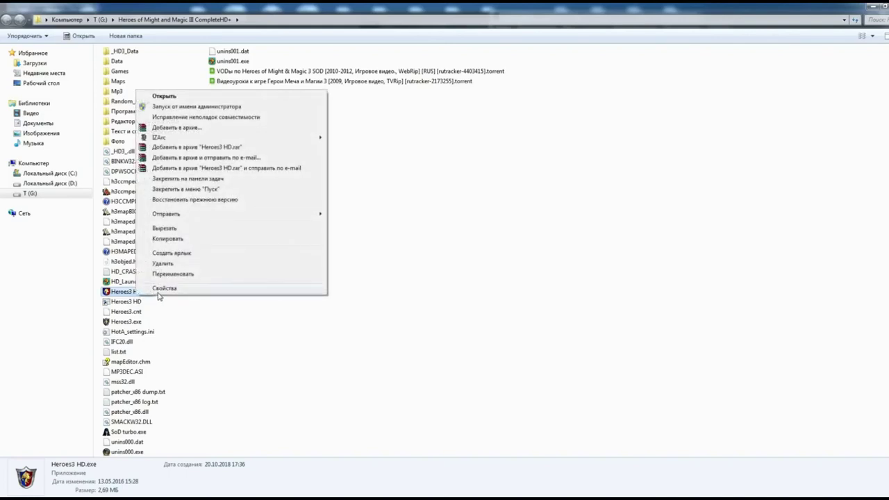
left_click(163, 288)
left_click(219, 276)
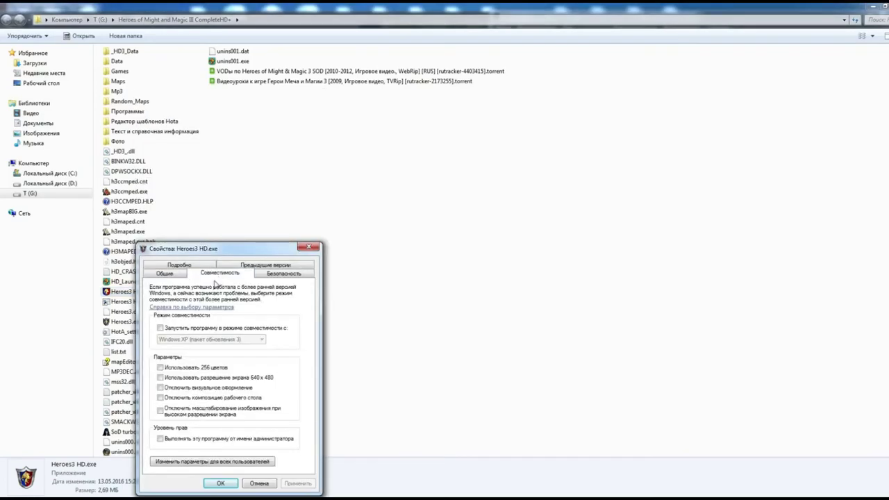
left_click(166, 329)
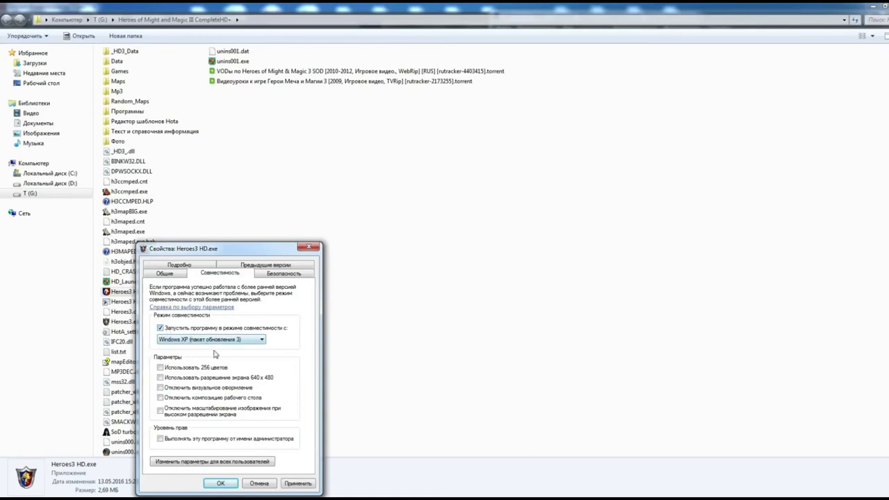
left_click(309, 250)
left_click(305, 296)
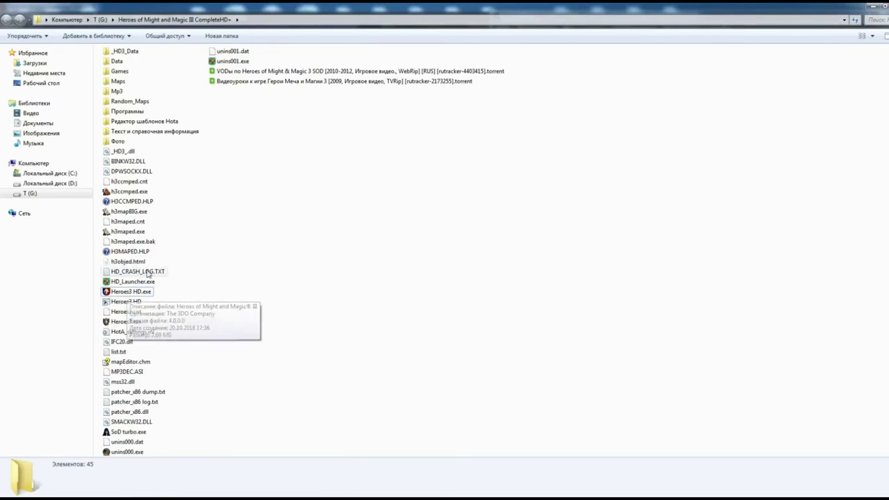
- Look up the option for running HD_Launcher.exe as administrator without starting it
right_click(131, 283)
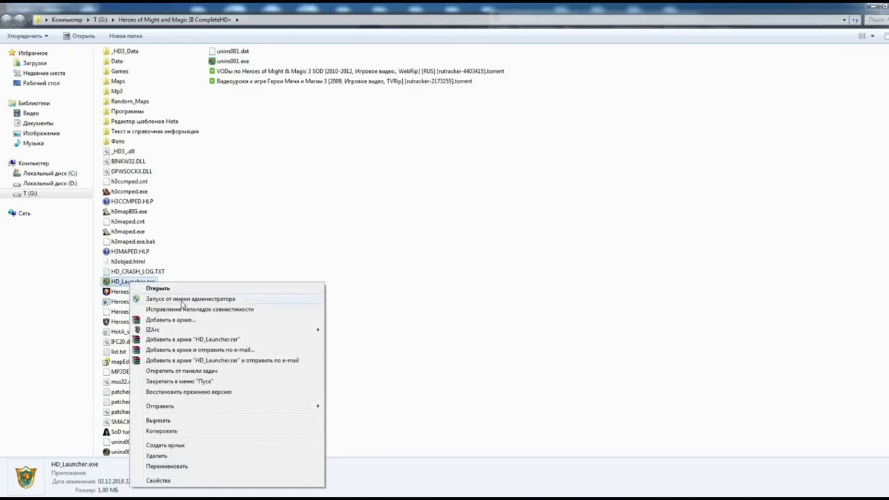
left_click(224, 241)
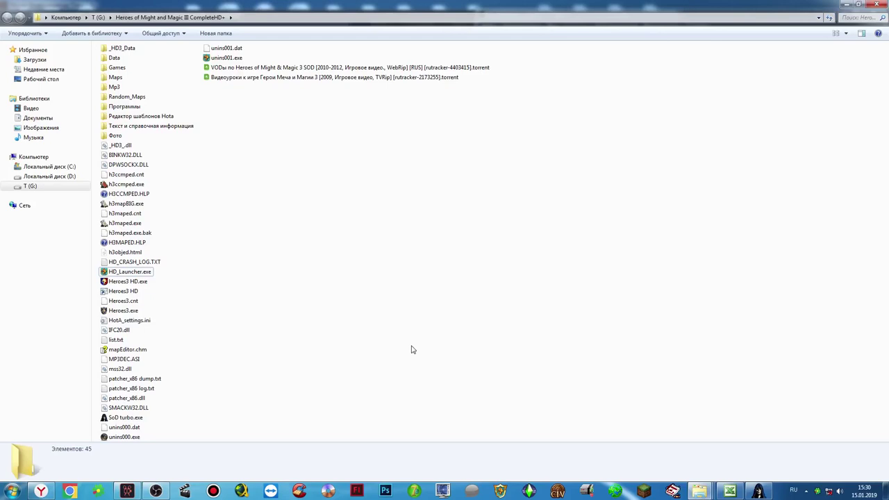
- Open the Control Panel, keep it in large-icon view, and go to the settings for turning Windows Firewall on or off
left_click(13, 491)
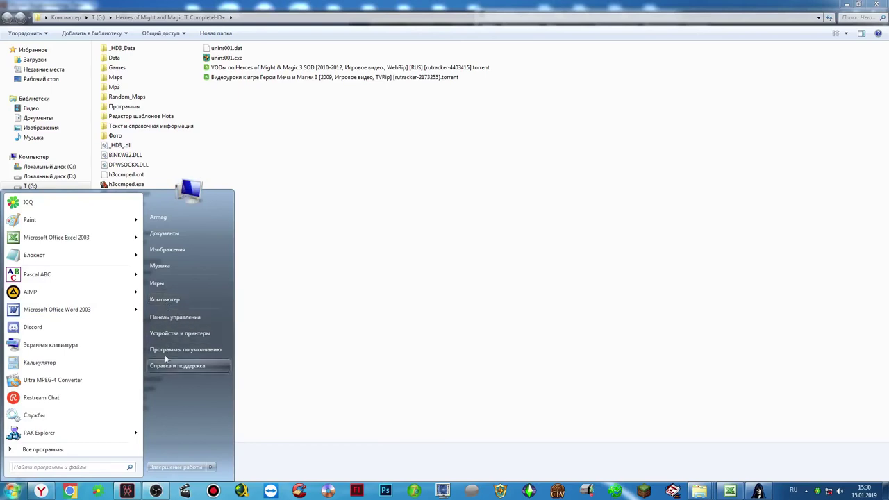
left_click(177, 318)
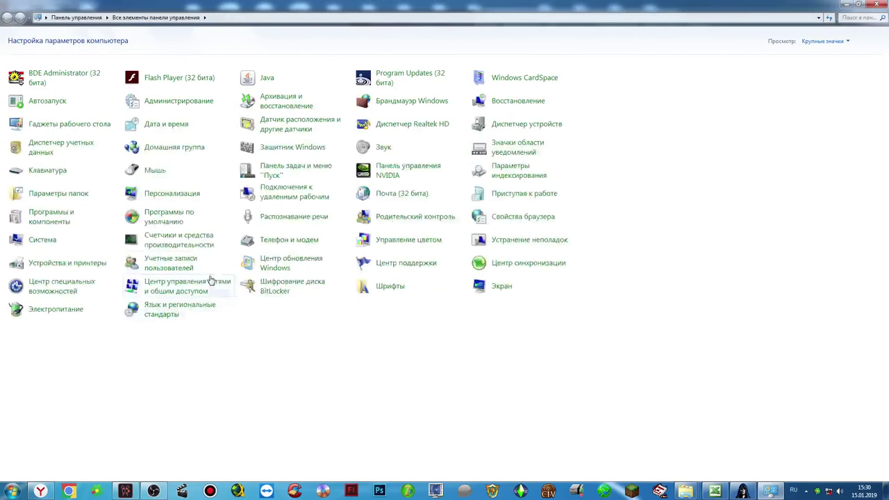
left_click(815, 42)
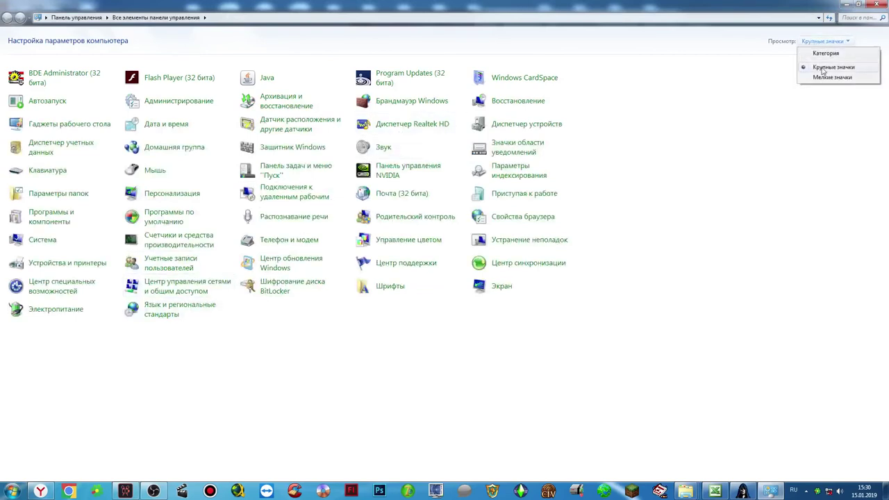
left_click(816, 43)
left_click(817, 42)
left_click(695, 269)
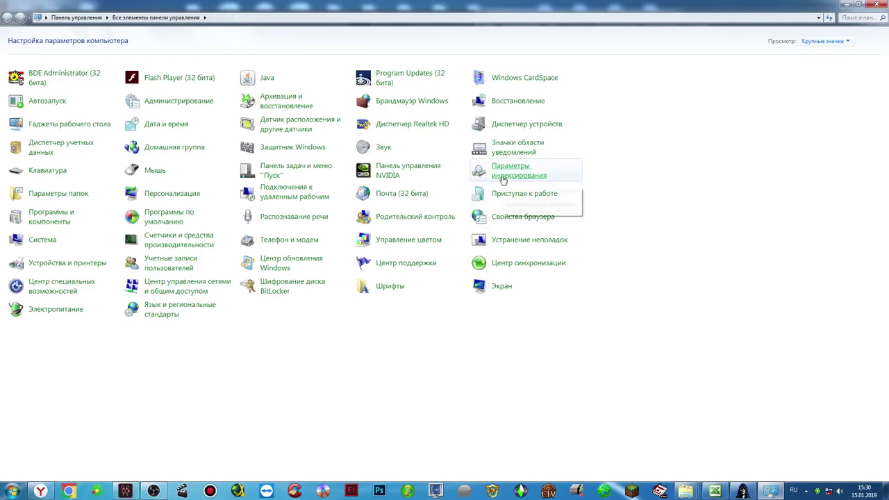
left_click(401, 104)
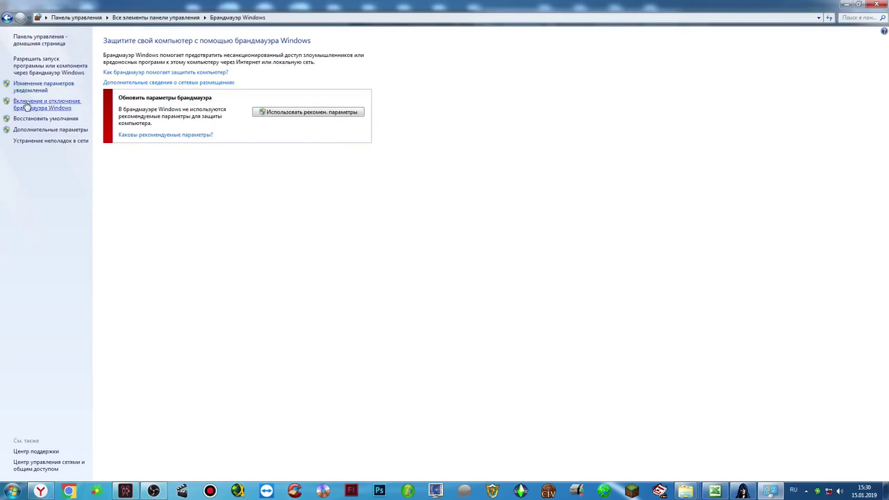
left_click(25, 104)
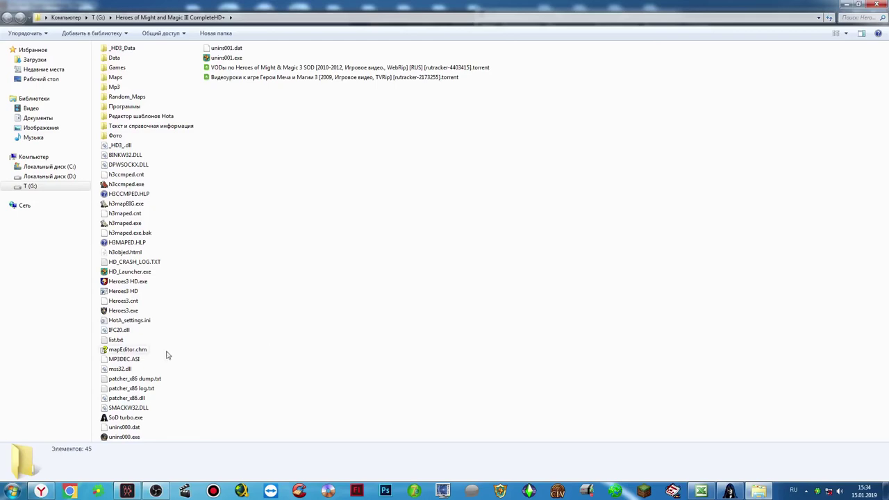
- Open the list for turning Windows features on or off from Programs and Features in the Control Panel
left_click(13, 491)
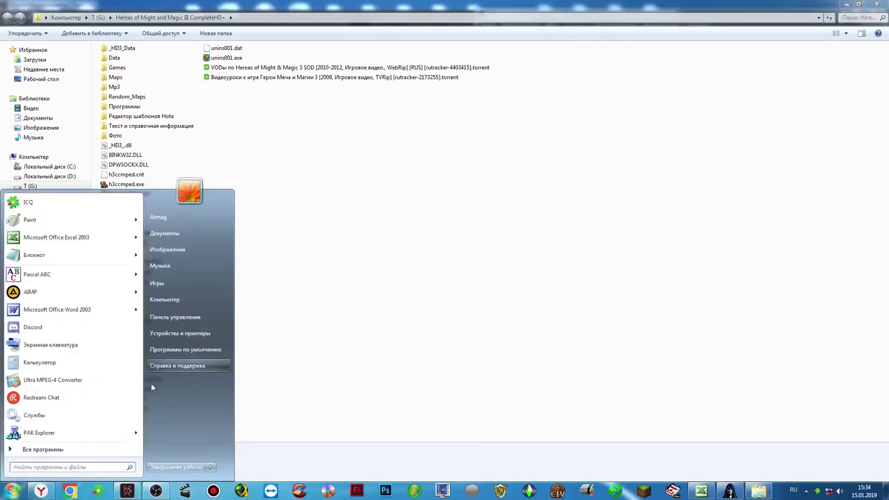
left_click(221, 321)
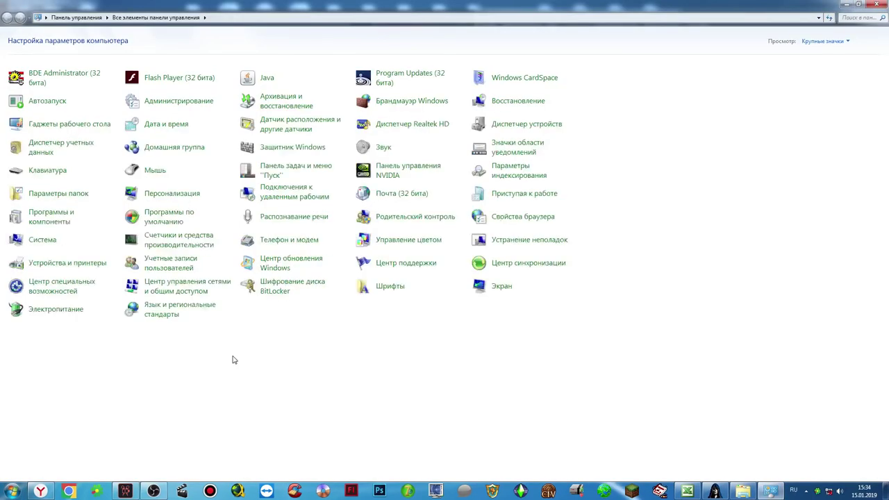
left_click(49, 217)
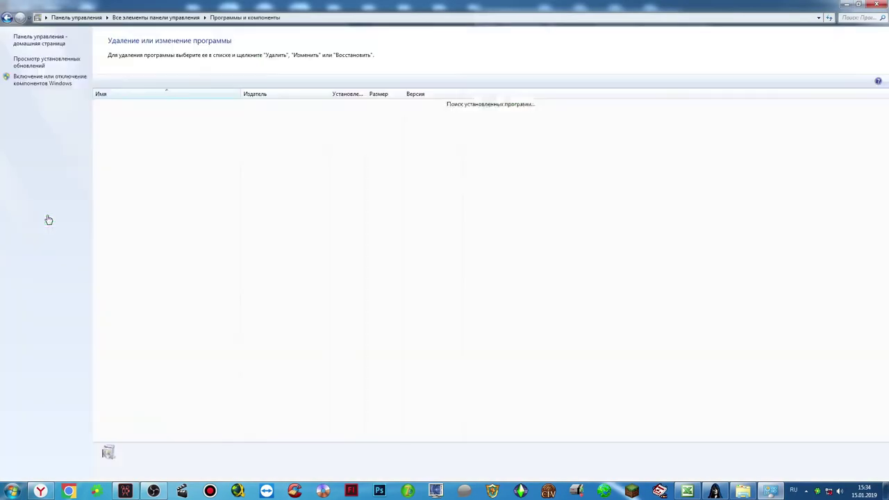
left_click(41, 80)
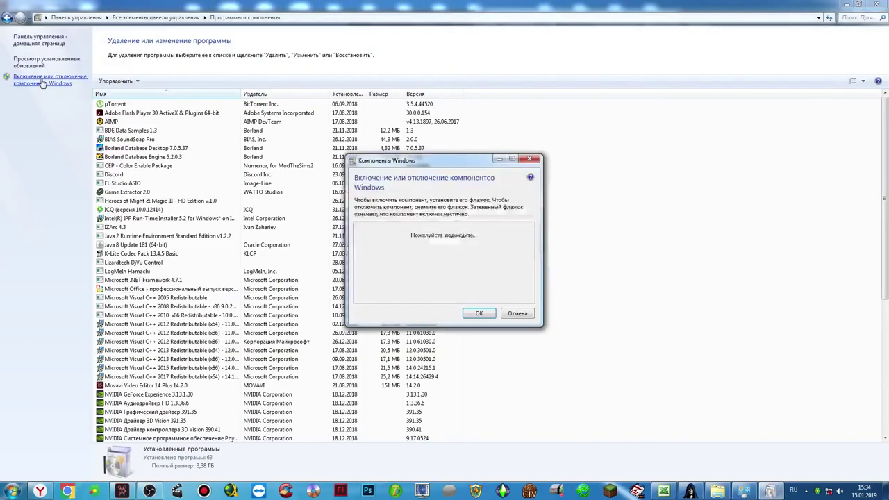
- Enlarge the Windows features window and expand the media features entry (Компоненты для работы с мультимедиа)
left_click_drag(443, 167, 366, 73)
left_click_drag(366, 236, 356, 443)
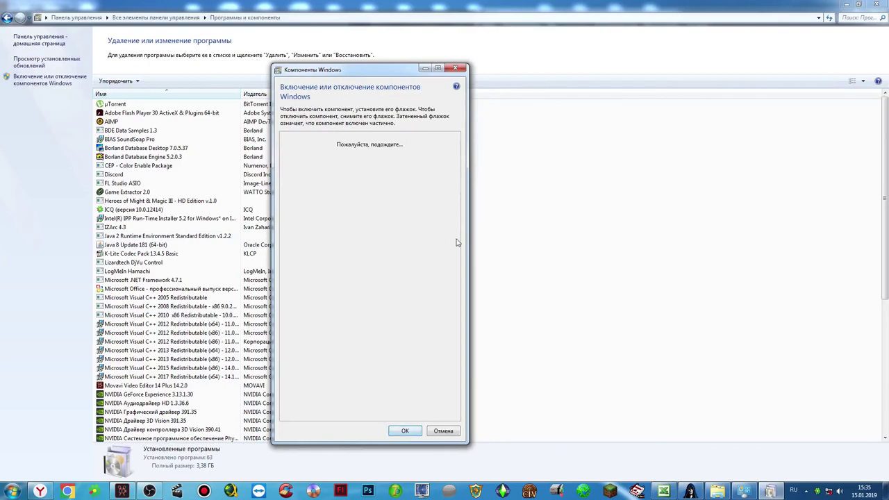
left_click_drag(467, 238, 736, 238)
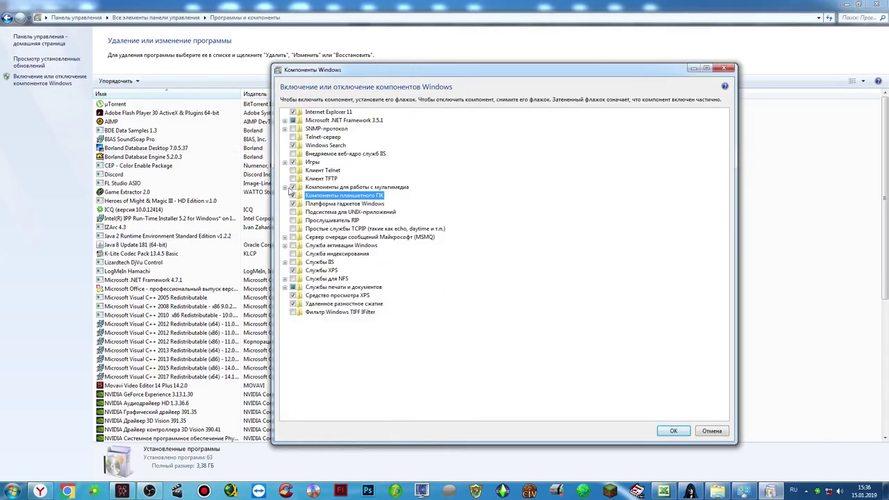
left_click(351, 187)
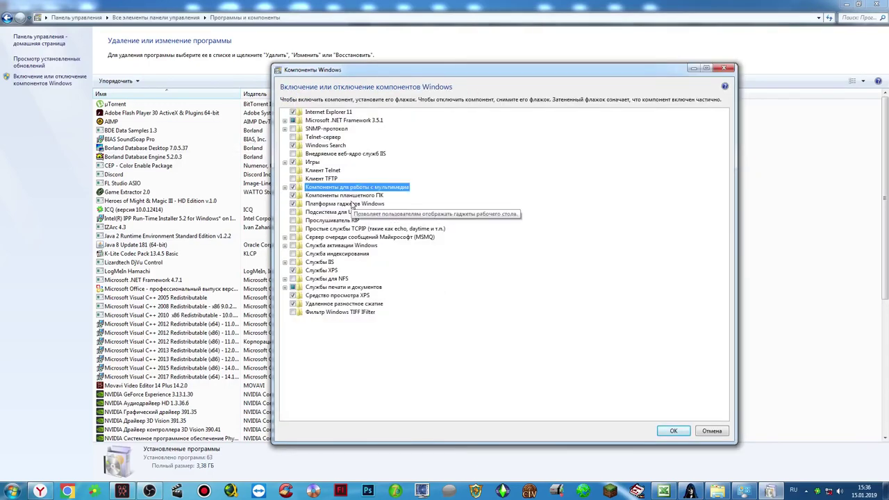
left_click(284, 188)
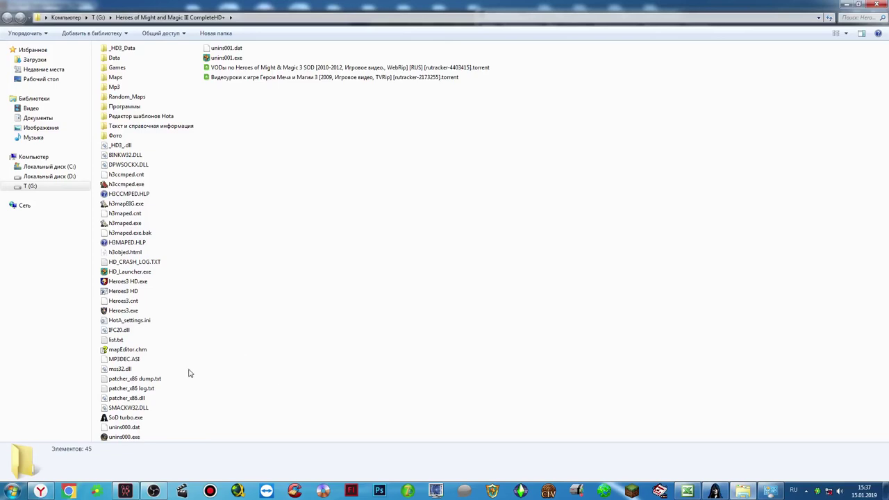
- View HD_CRASH_LOG.TXT in the game folder, close it and deselect the file
double_click(133, 261)
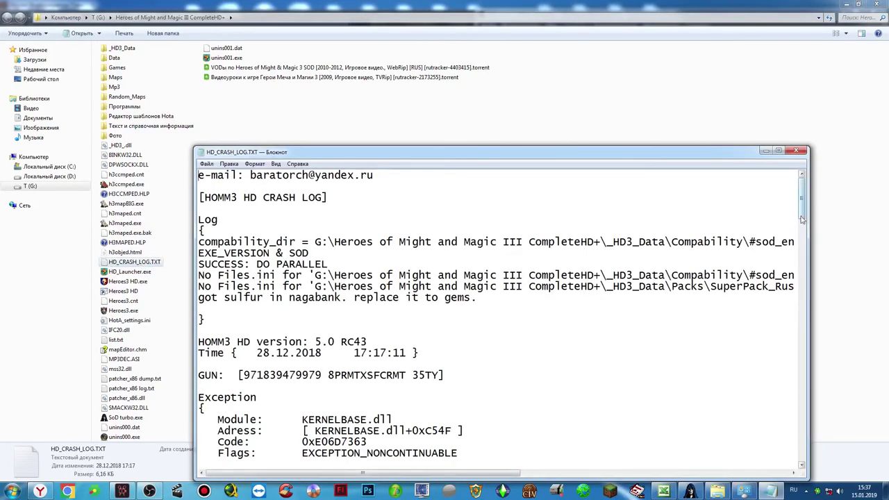
left_click_drag(803, 201, 830, 185)
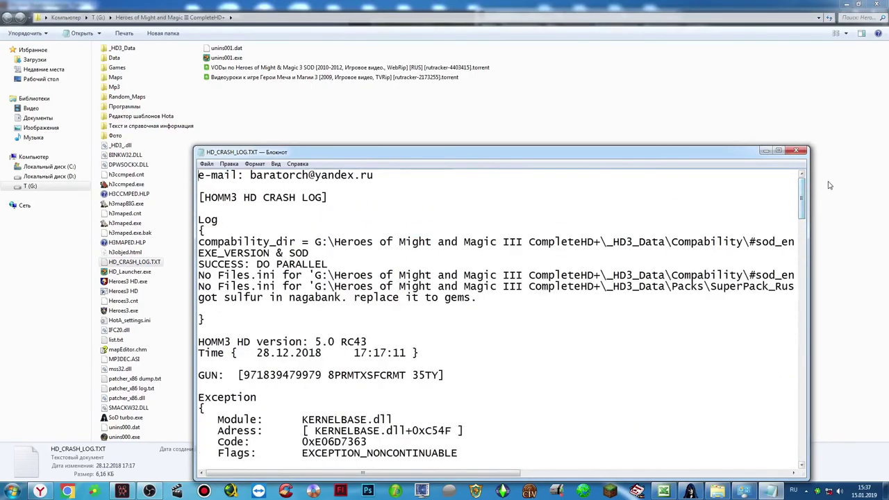
left_click(800, 151)
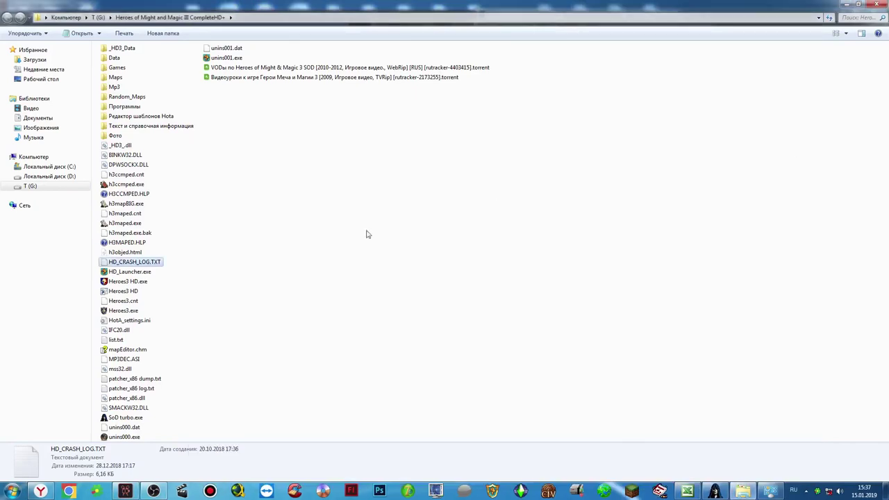
left_click(269, 255)
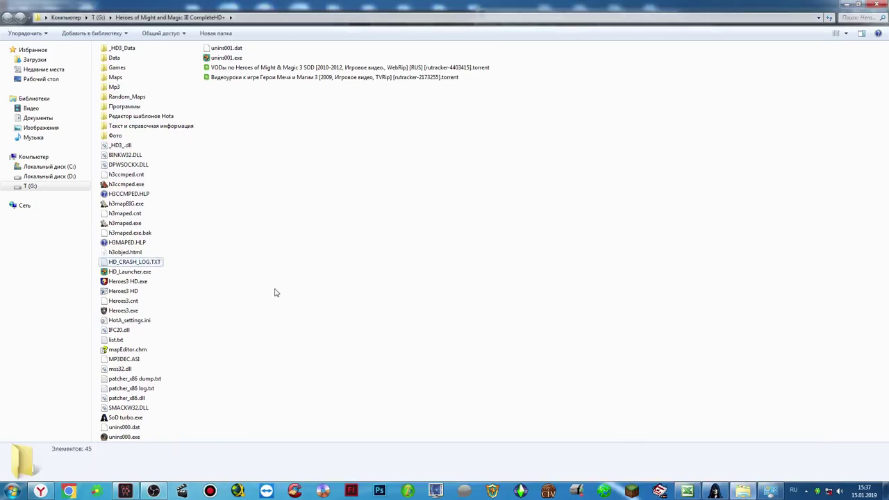